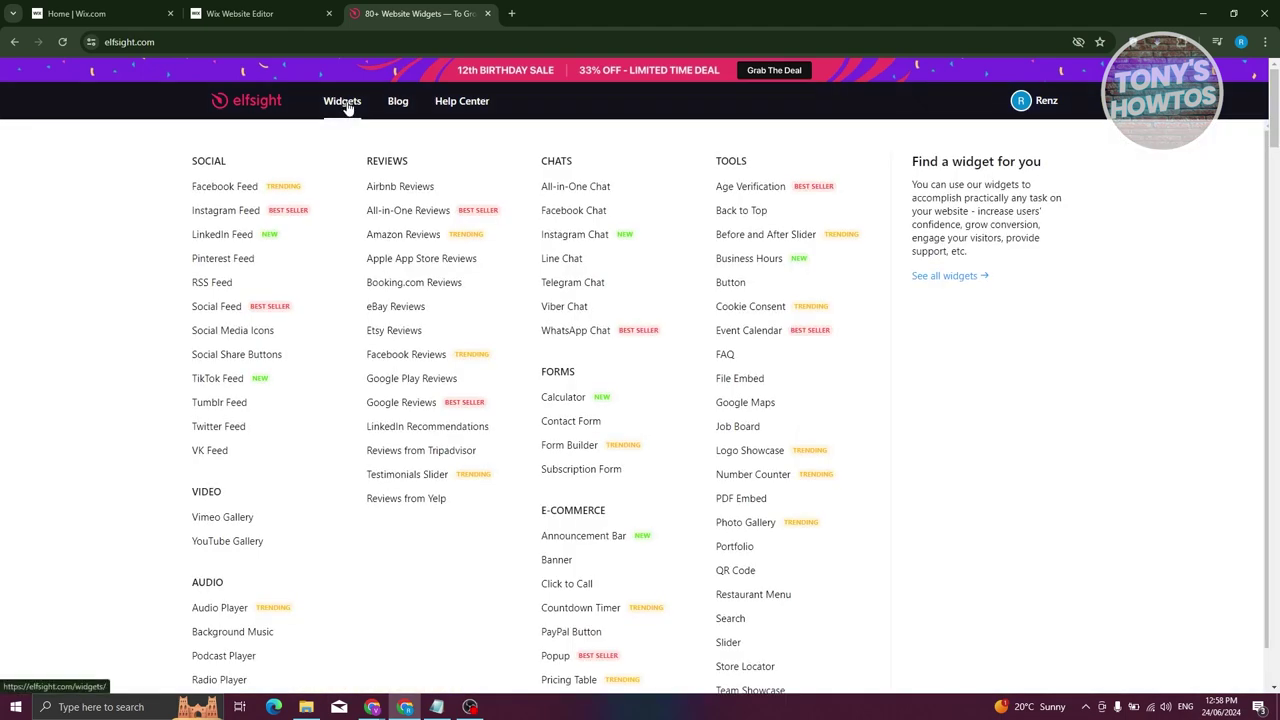
Go to the Elfsight widgets catalogue page in a new tab beside the Wix editor
{"action": "left_click", "coordinate": [345, 104]}
Search the widget catalogue for 'pop' and open the Popup widget
{"action": "left_click", "coordinate": [507, 395]}
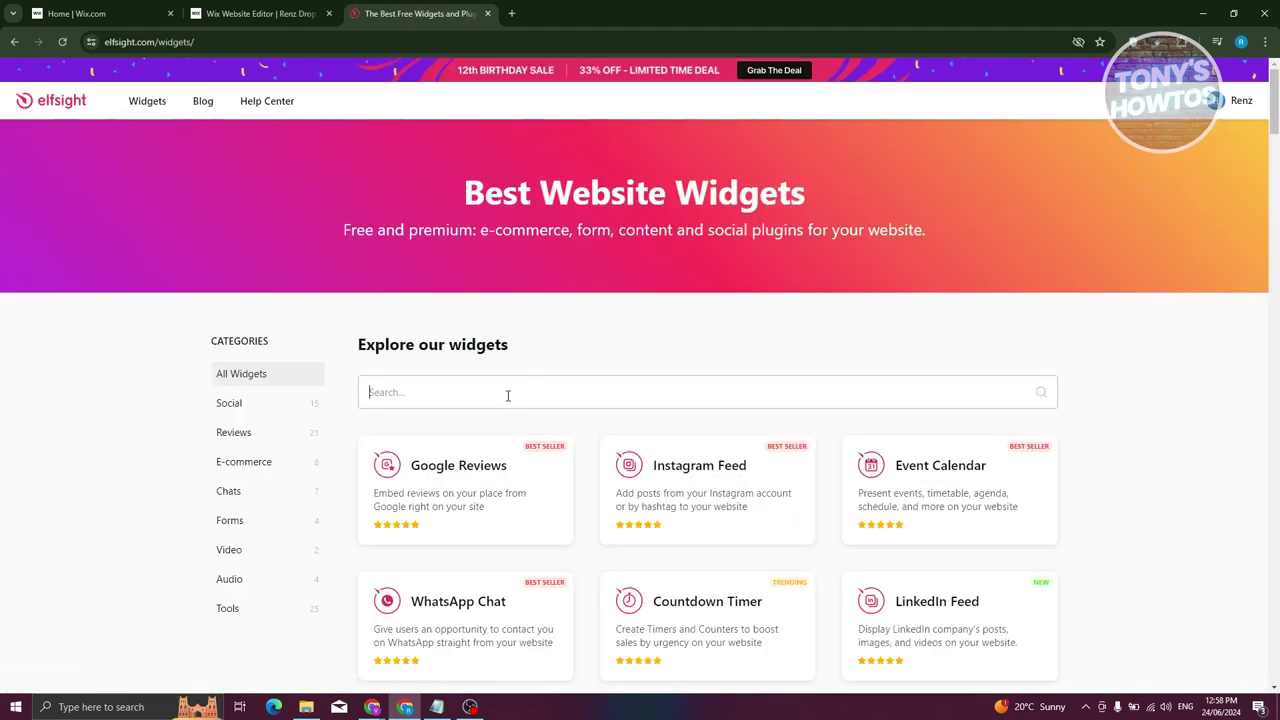
{"action": "type", "text": "pop up"}
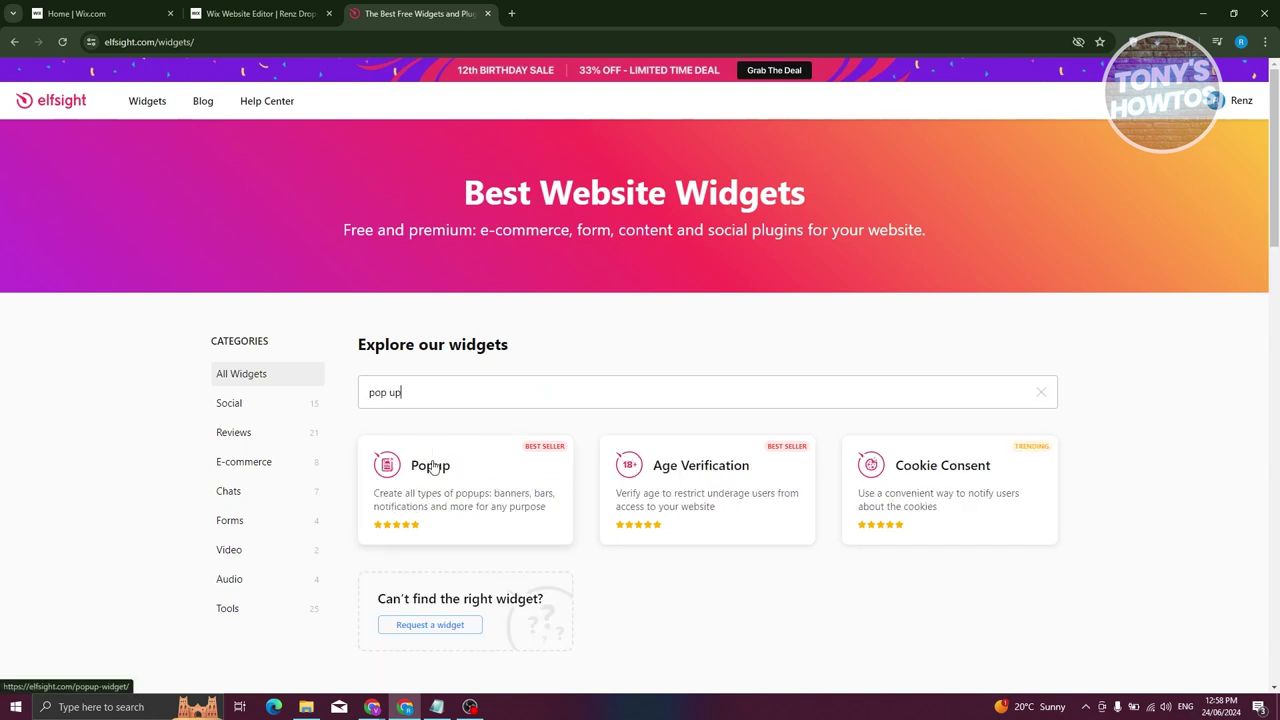
{"action": "left_click", "coordinate": [430, 465]}
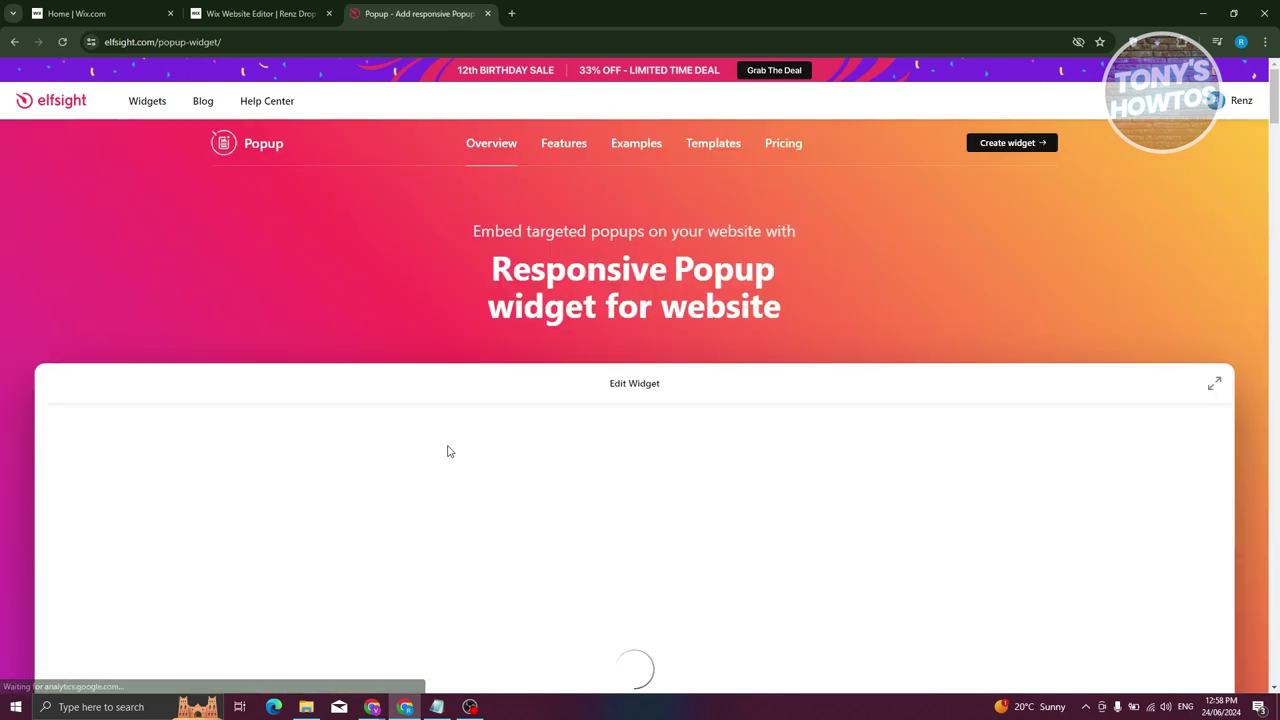
Browse the popup templates and choose the Offer Popup template
{"action": "scroll", "coordinate": [446, 449], "scroll_direction": "down", "scroll_amount": 3}
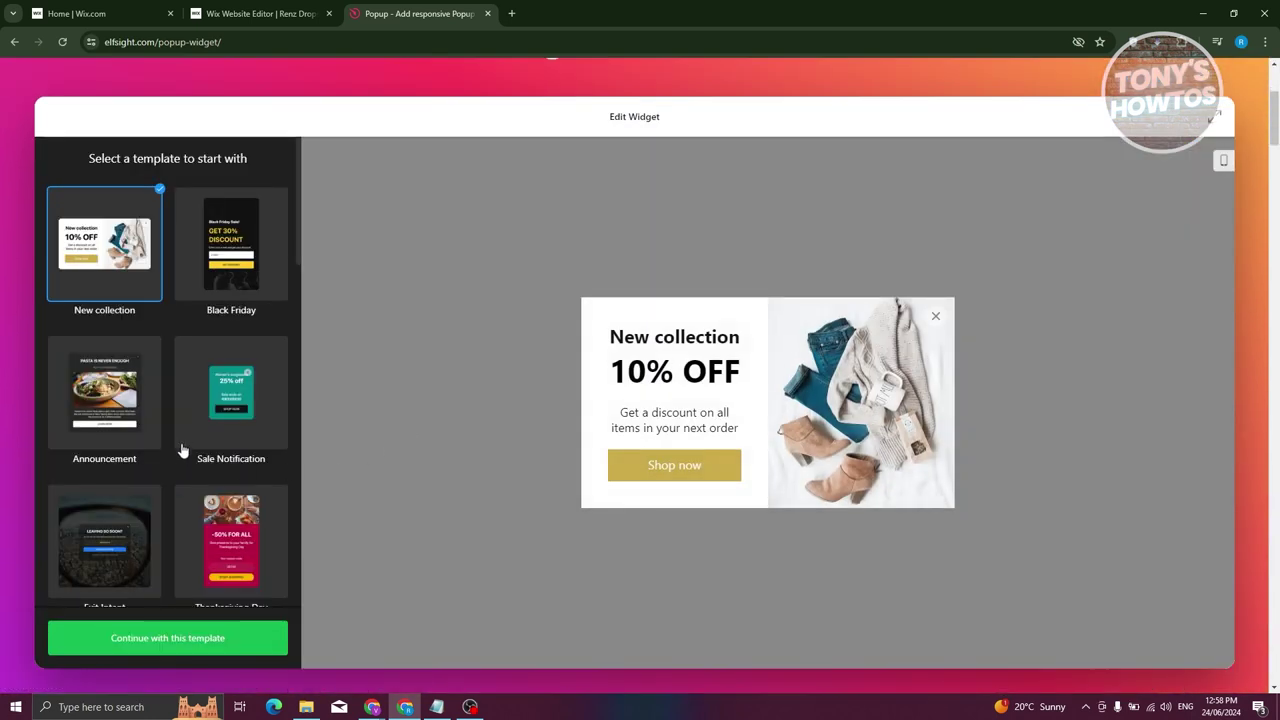
{"action": "scroll", "coordinate": [204, 412], "scroll_direction": "down", "scroll_amount": 5}
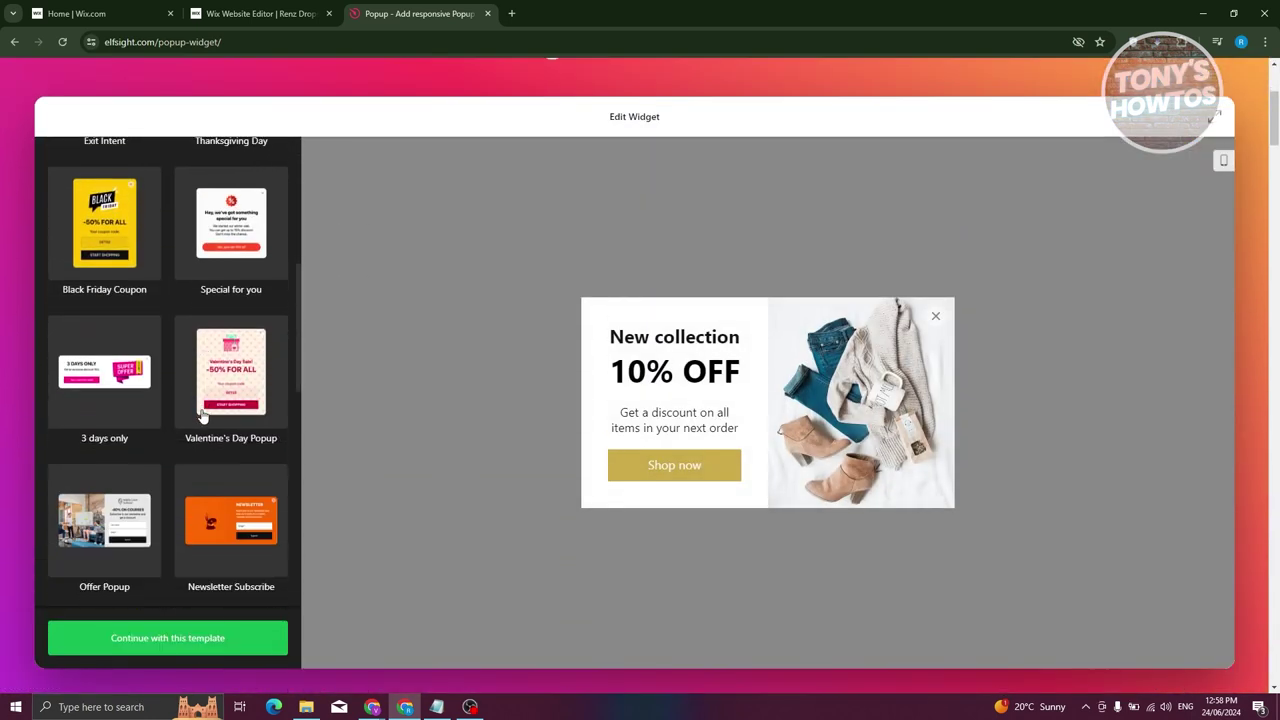
{"action": "scroll", "coordinate": [211, 466], "scroll_direction": "down", "scroll_amount": 3}
{"action": "scroll", "coordinate": [135, 485], "scroll_direction": "up", "scroll_amount": 1}
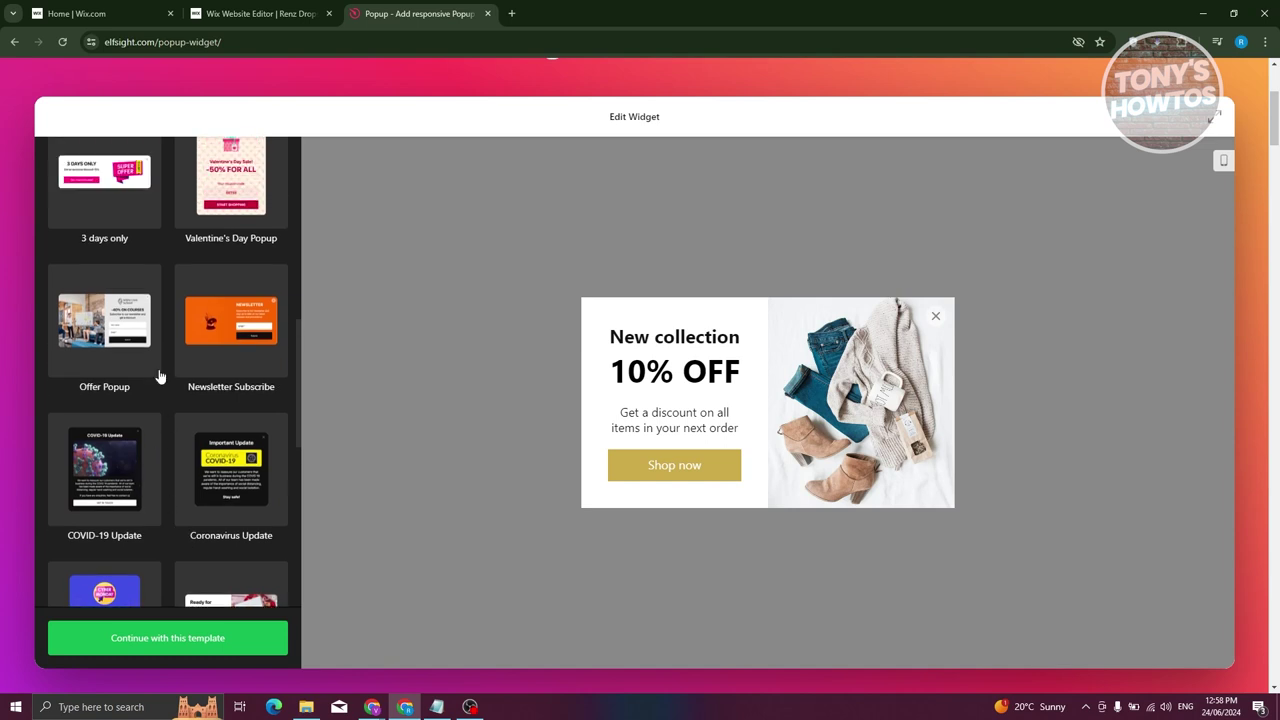
{"action": "left_click", "coordinate": [119, 334]}
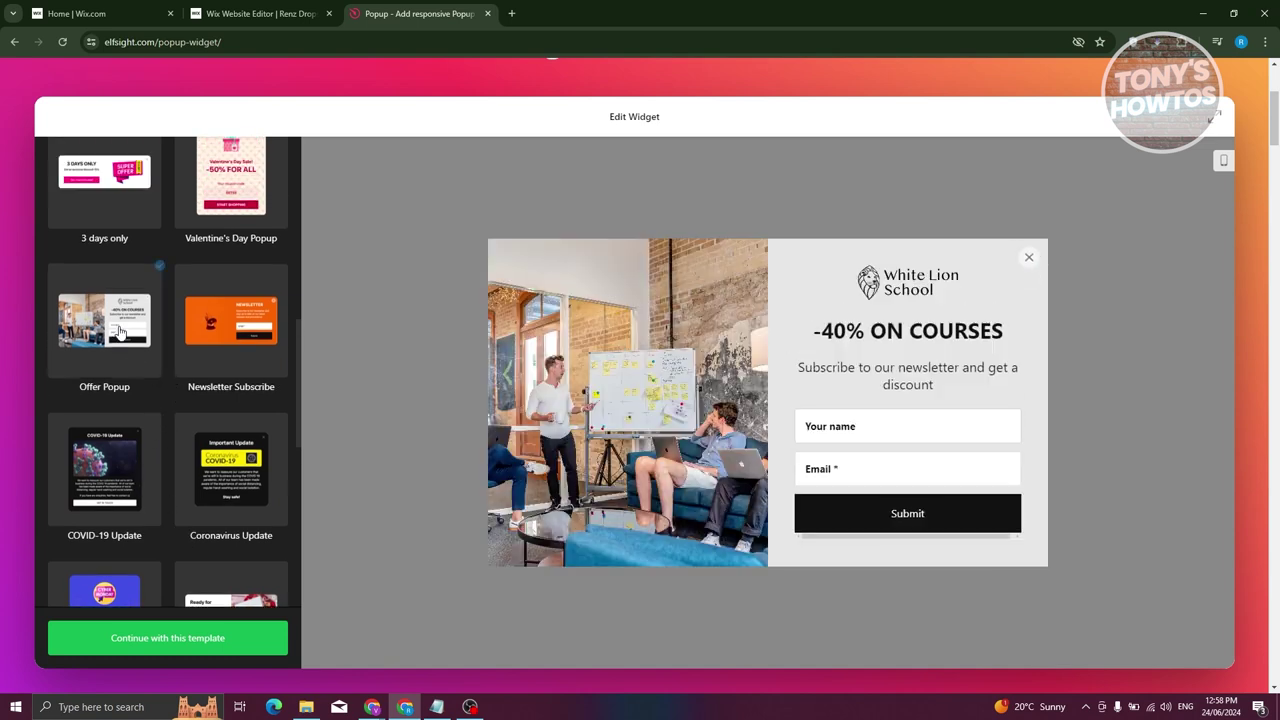
Continue with the Offer Popup template, glancing at the background colour options without changing them
{"action": "left_click", "coordinate": [178, 640]}
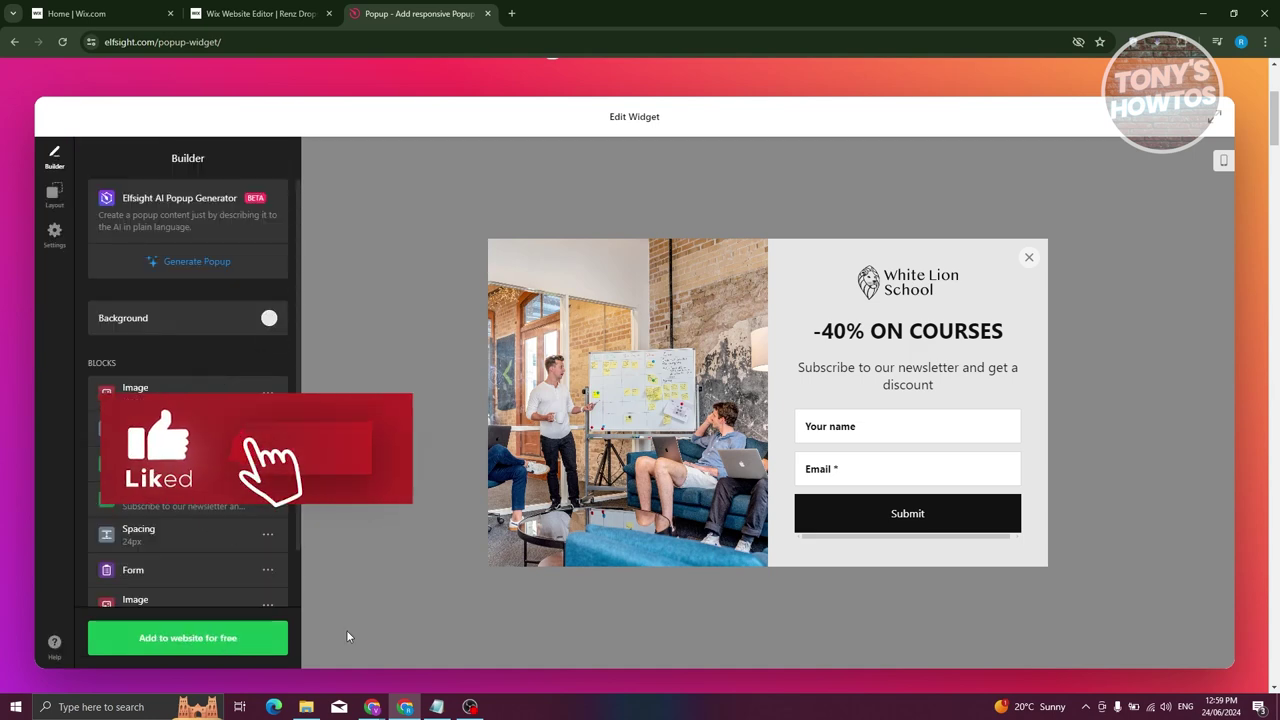
{"action": "left_click", "coordinate": [268, 318]}
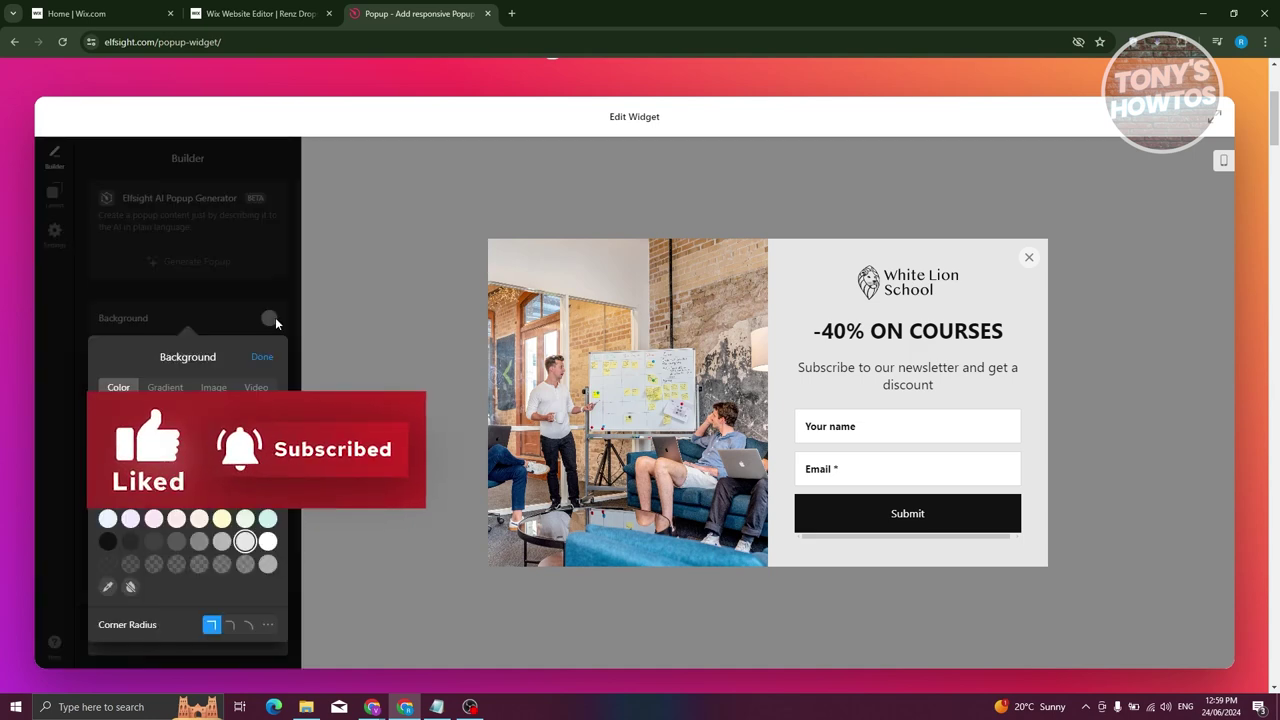
{"action": "left_click", "coordinate": [41, 393]}
{"action": "scroll", "coordinate": [210, 396], "scroll_direction": "down", "scroll_amount": 1}
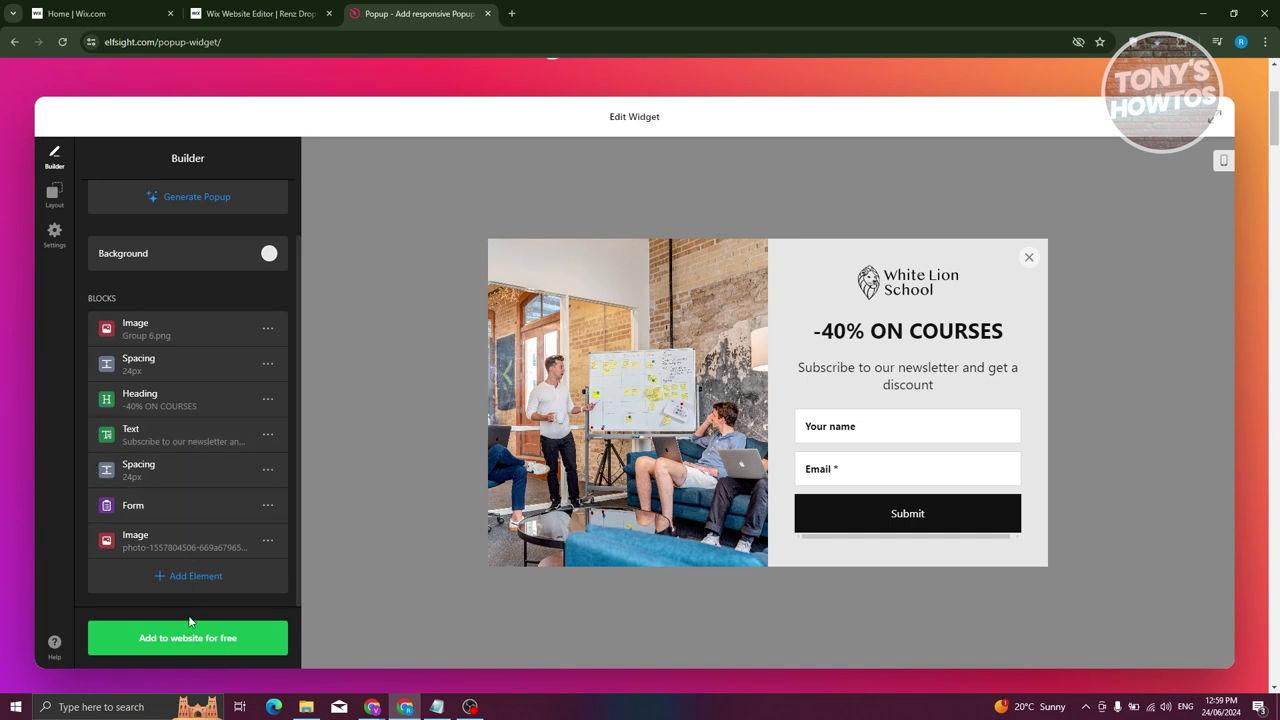
Browse the add-element list, then move the Image block above Form and back below it
{"action": "left_click", "coordinate": [193, 577]}
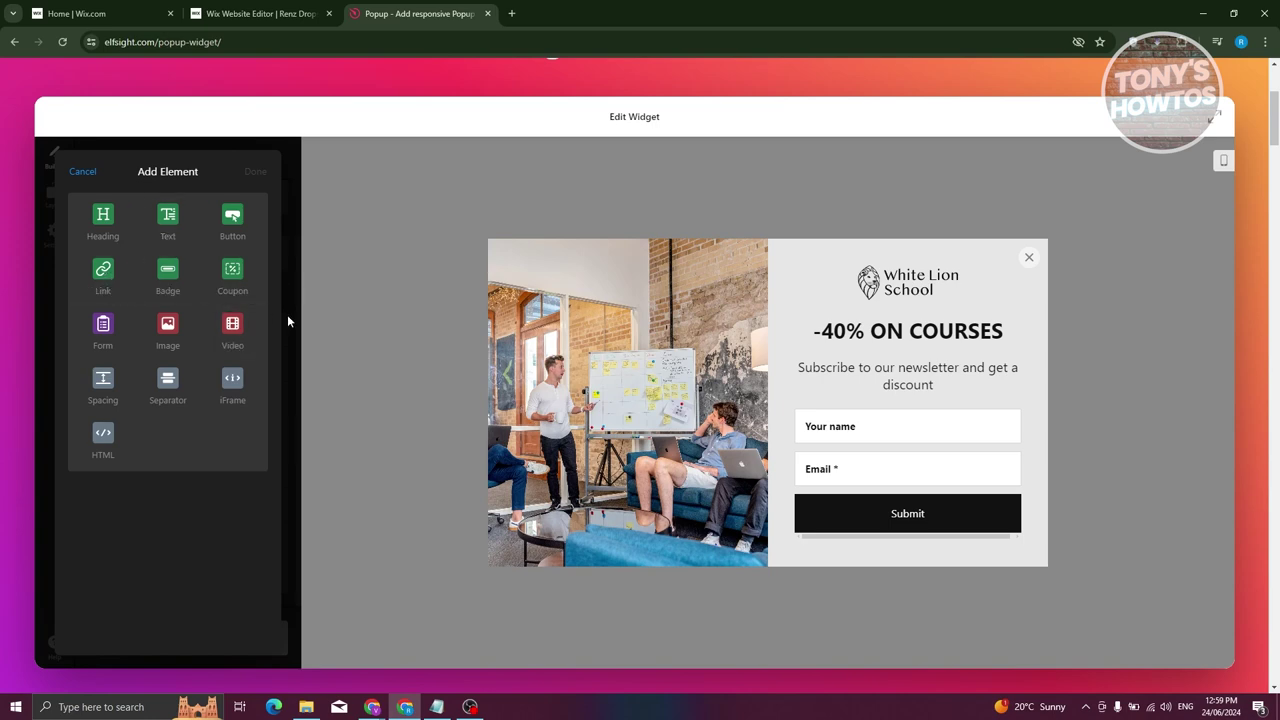
{"action": "left_click", "coordinate": [82, 171]}
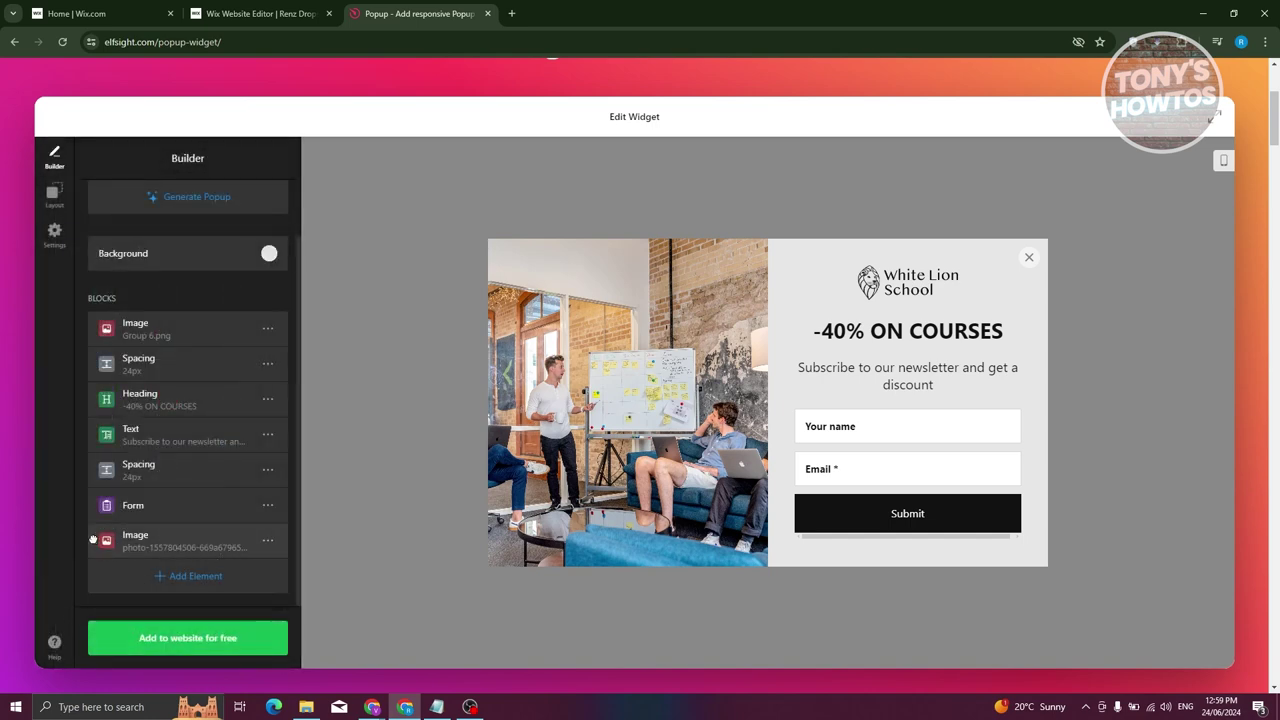
{"action": "left_click_drag", "start_coordinate": [93, 540], "coordinate": [91, 503]}
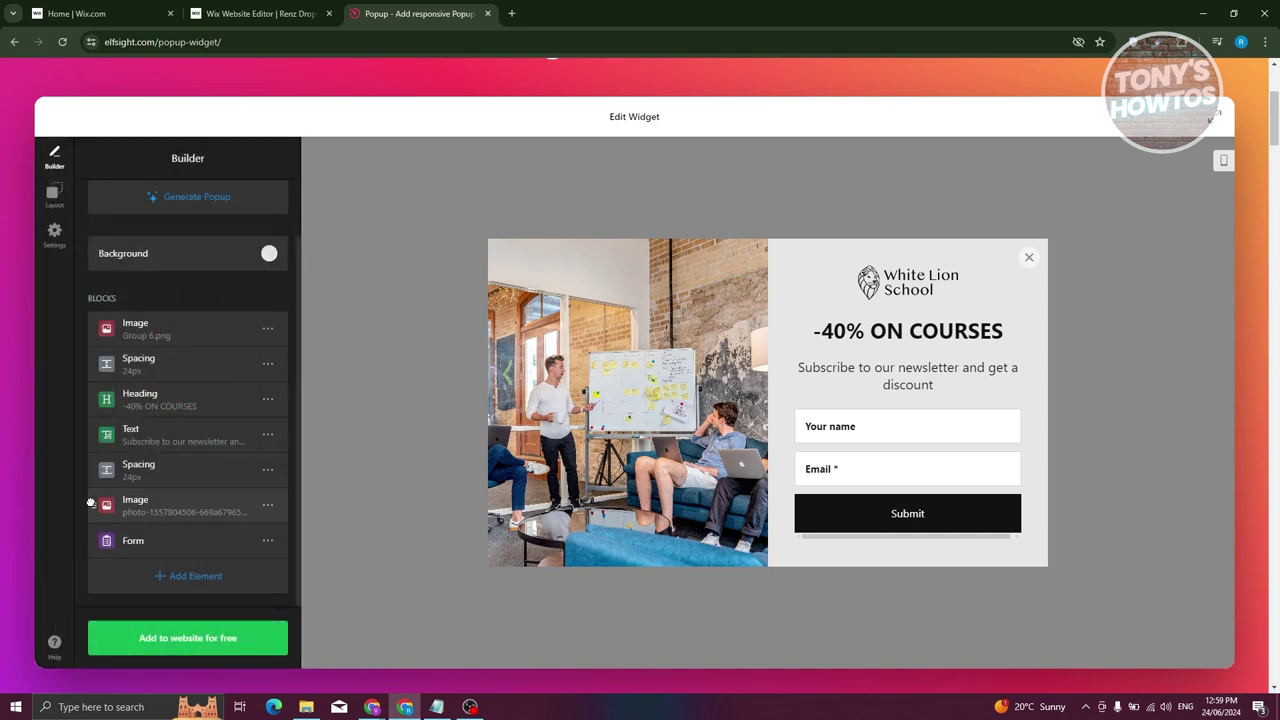
{"action": "left_click_drag", "start_coordinate": [95, 505], "coordinate": [95, 563]}
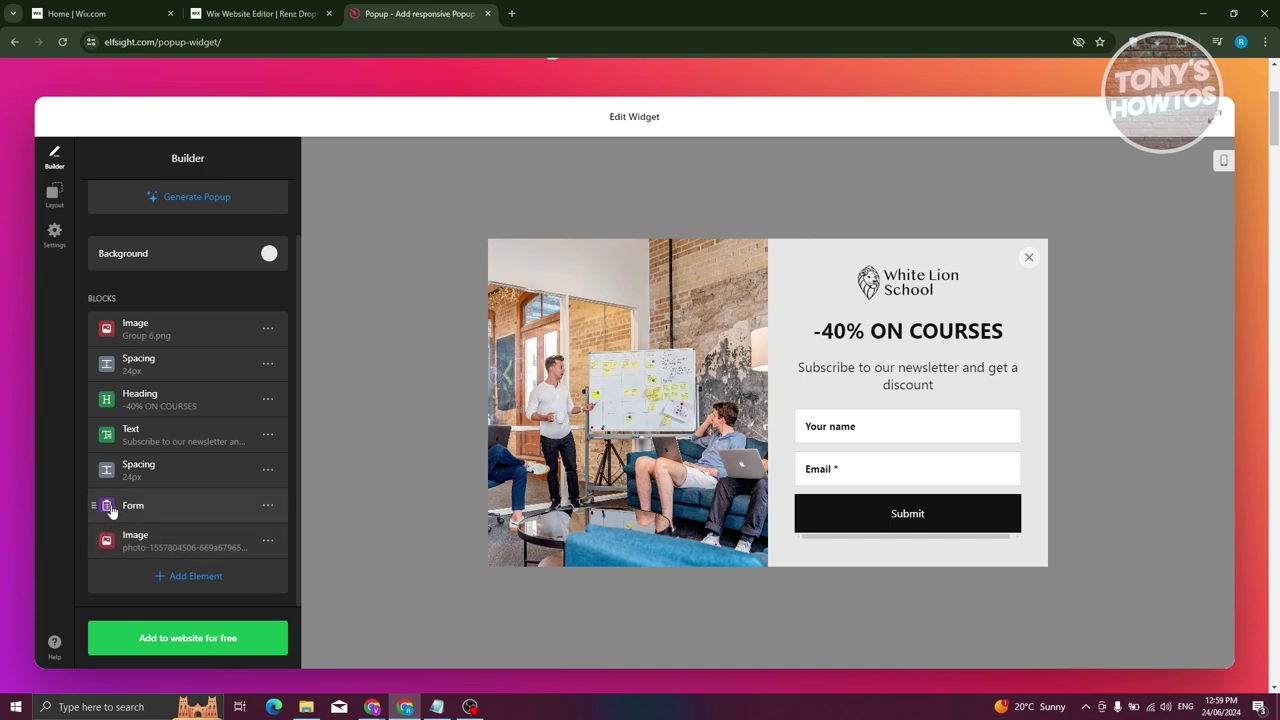
Open the Form block's settings and review Spam Protection without changes
{"action": "left_click", "coordinate": [267, 505]}
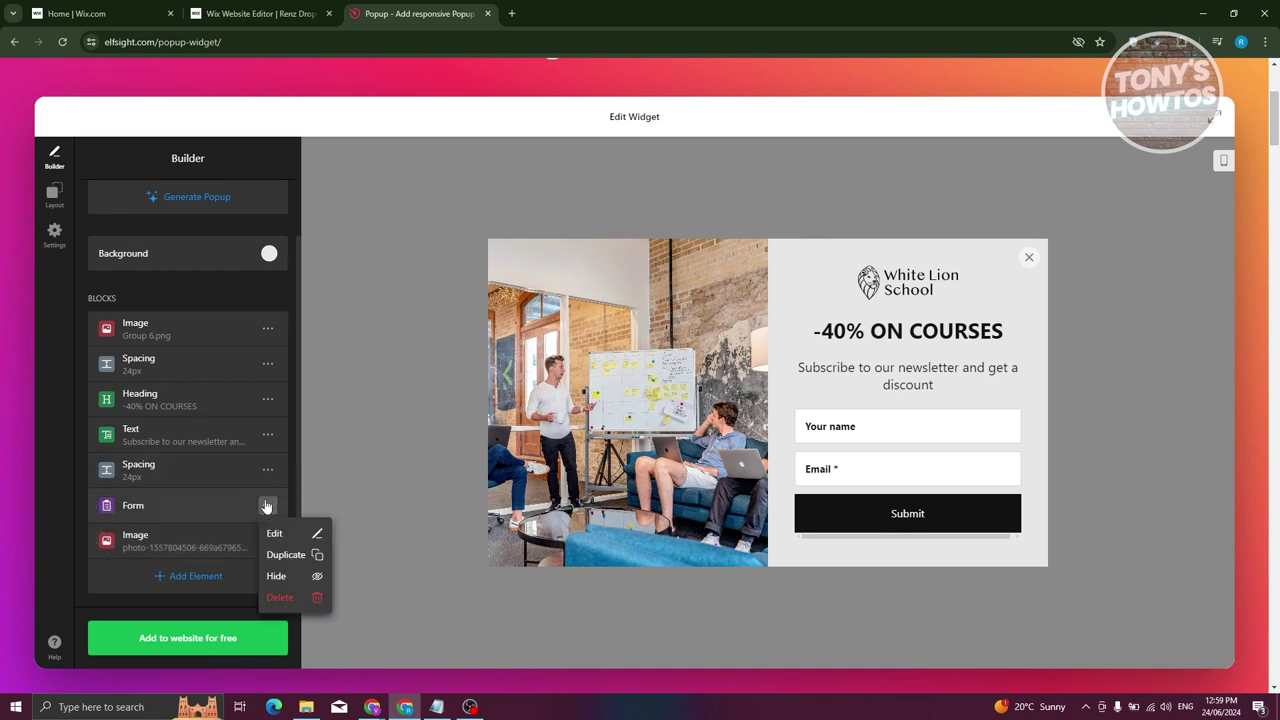
{"action": "left_click", "coordinate": [279, 533]}
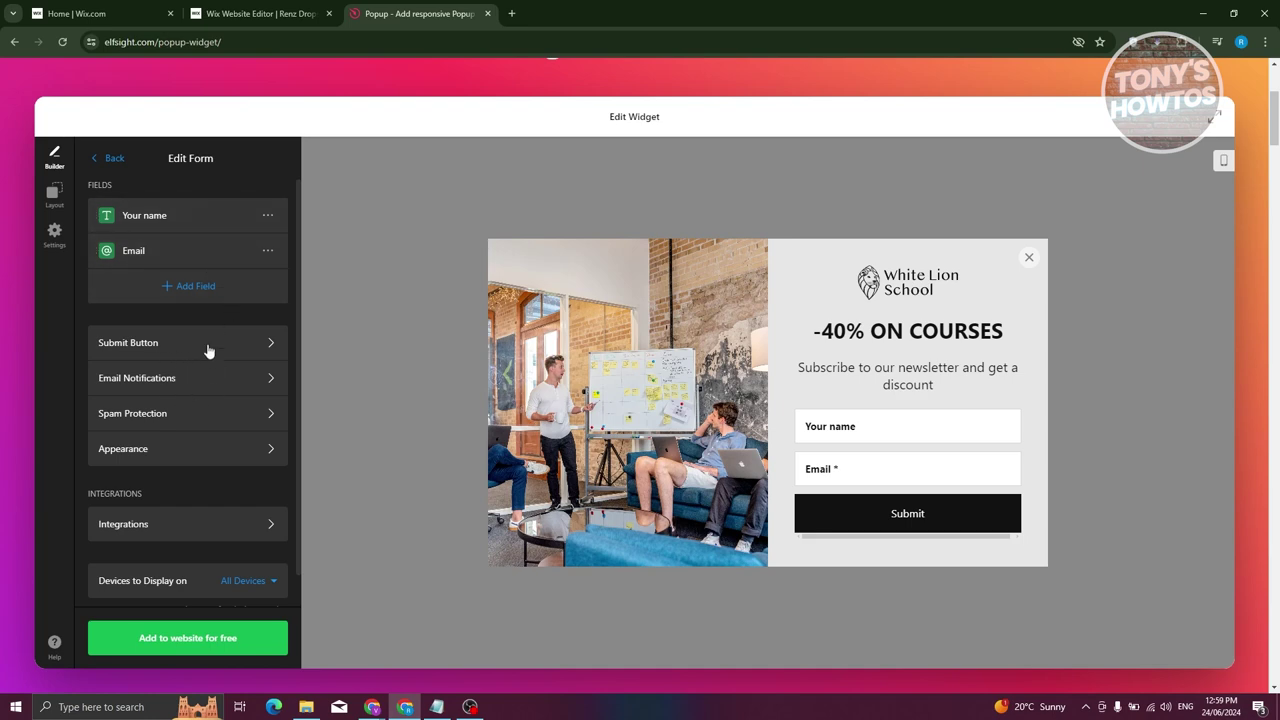
{"action": "left_click_drag", "start_coordinate": [157, 343], "coordinate": [27, 340]}
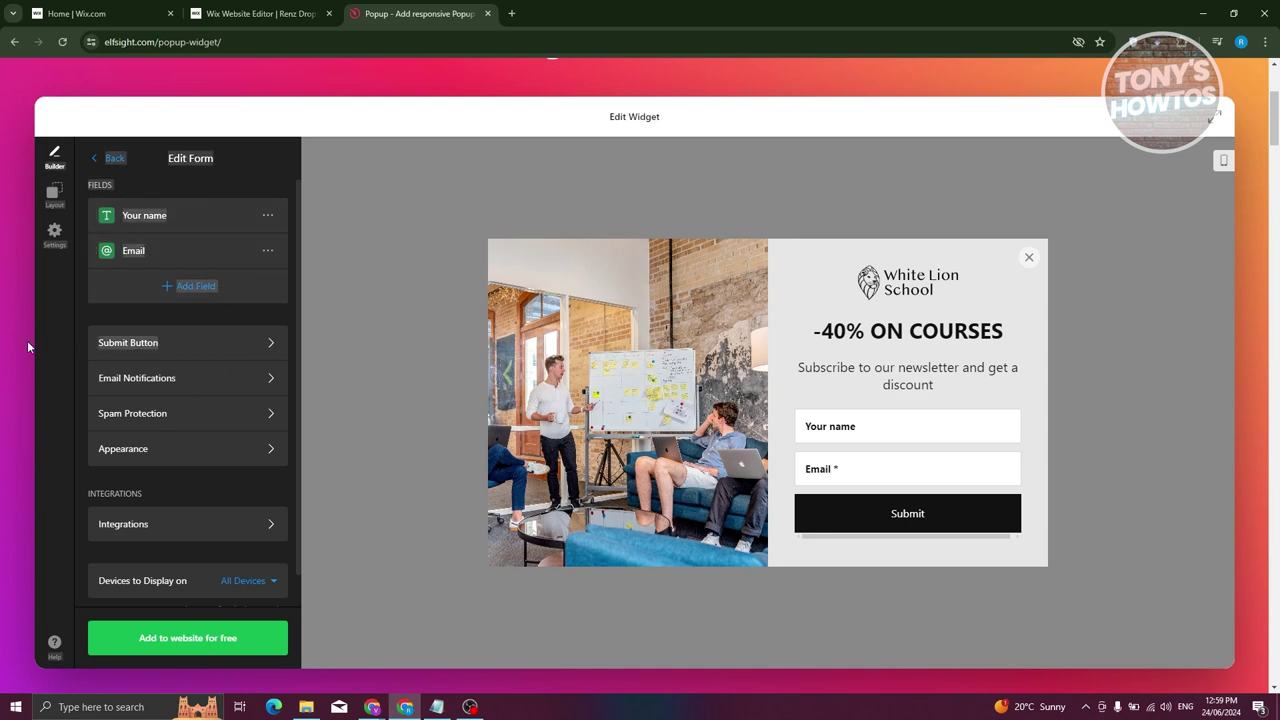
{"action": "left_click", "coordinate": [207, 420]}
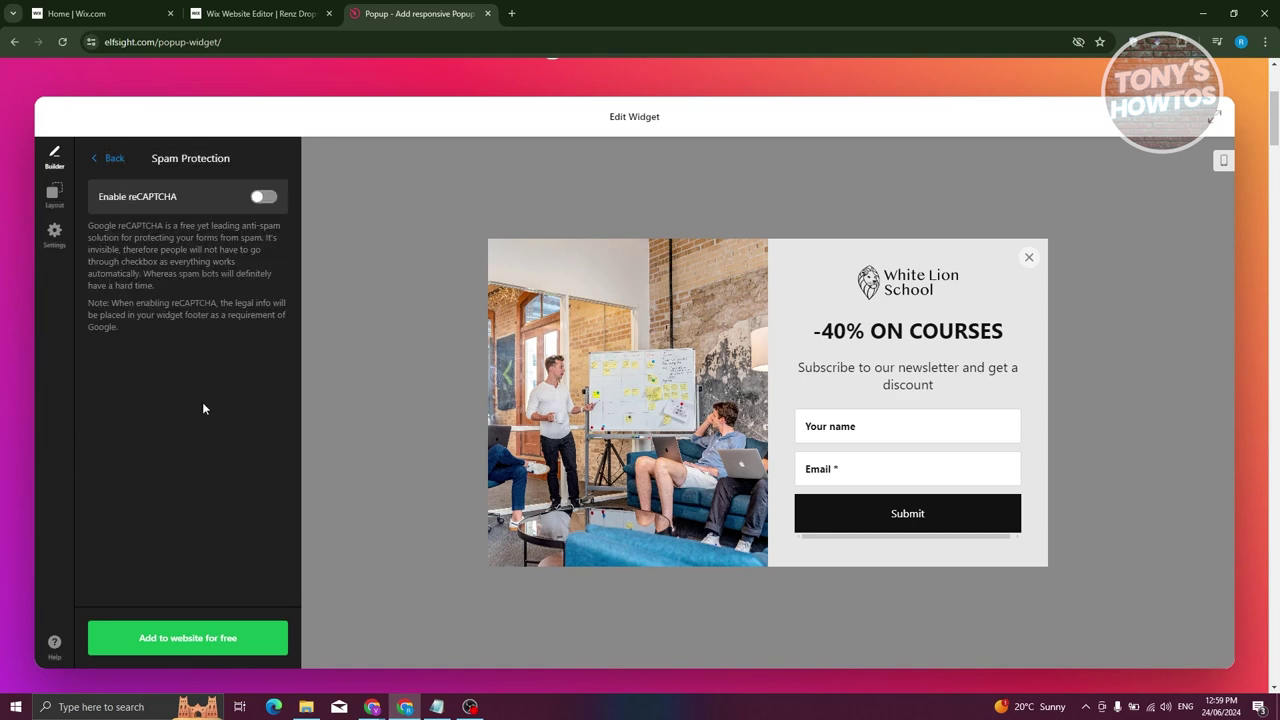
{"action": "left_click", "coordinate": [97, 160]}
{"action": "left_click", "coordinate": [172, 414]}
{"action": "left_click", "coordinate": [110, 160]}
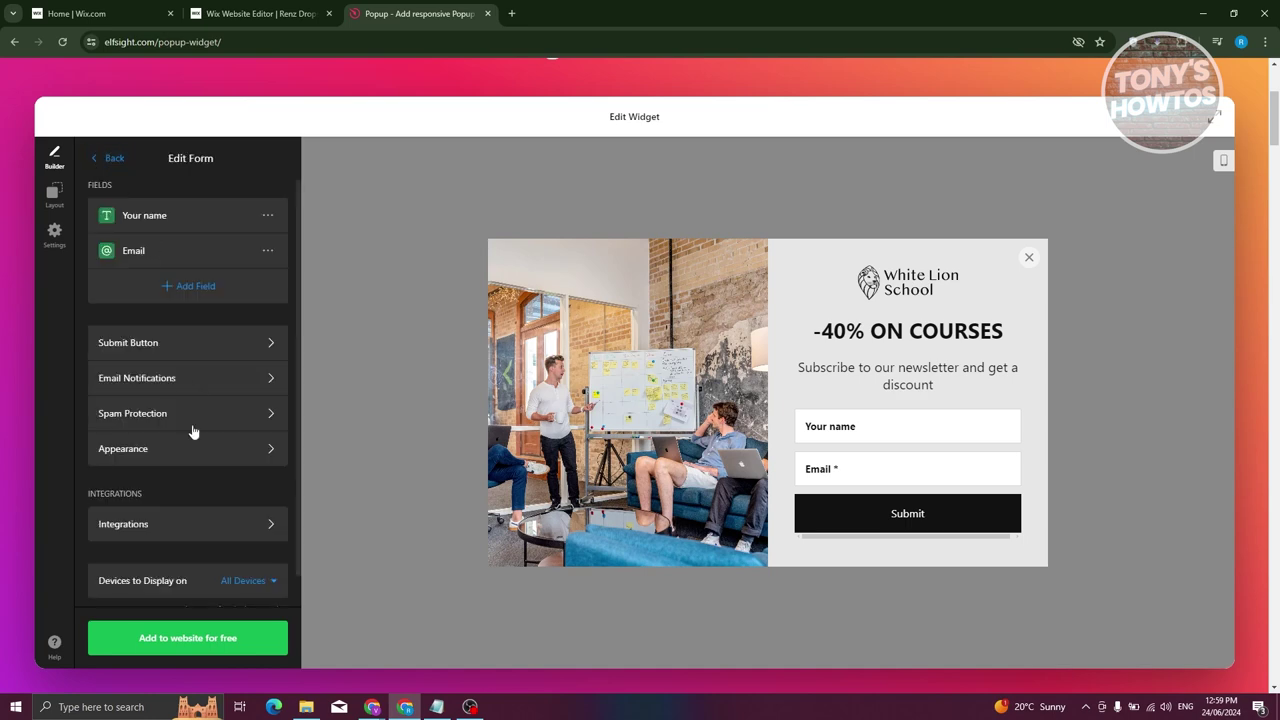
Review the email and respondent notification settings, then view the Modal layout at 840px width
{"action": "left_click", "coordinate": [200, 377]}
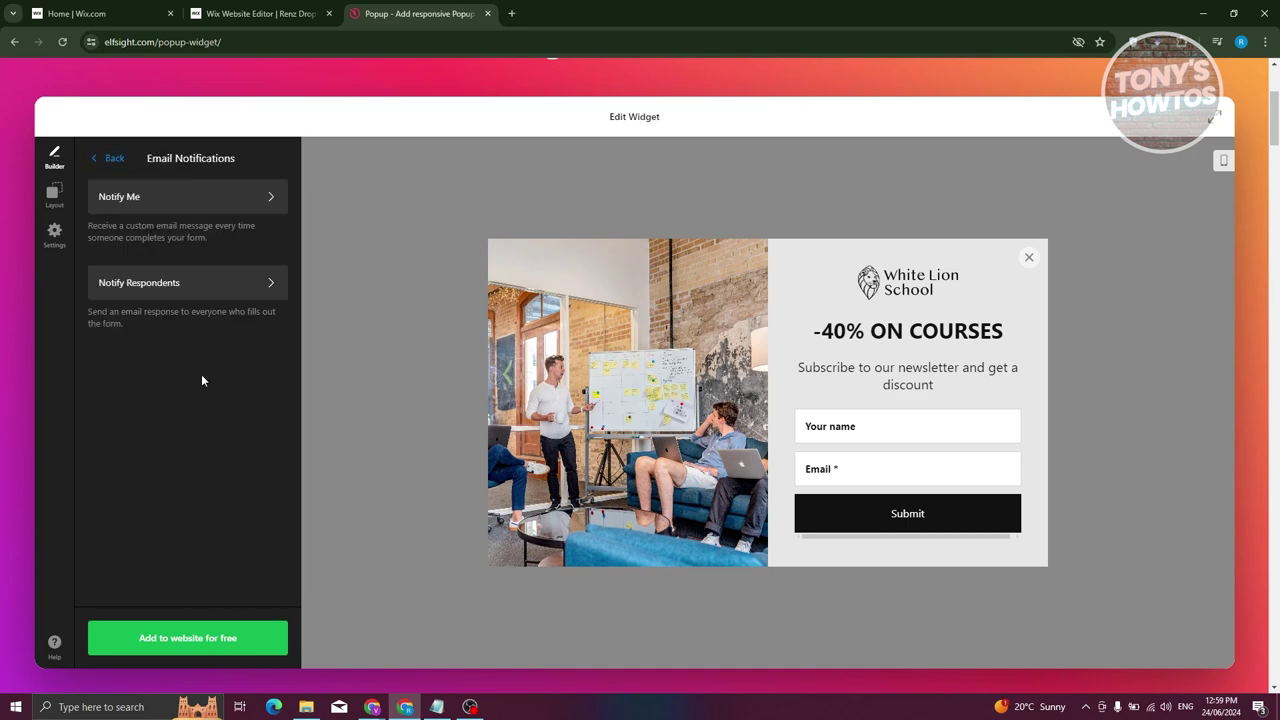
{"action": "left_click", "coordinate": [228, 280]}
{"action": "left_click", "coordinate": [100, 160]}
{"action": "left_click", "coordinate": [105, 159]}
{"action": "scroll", "coordinate": [155, 541], "scroll_direction": "down", "scroll_amount": 1}
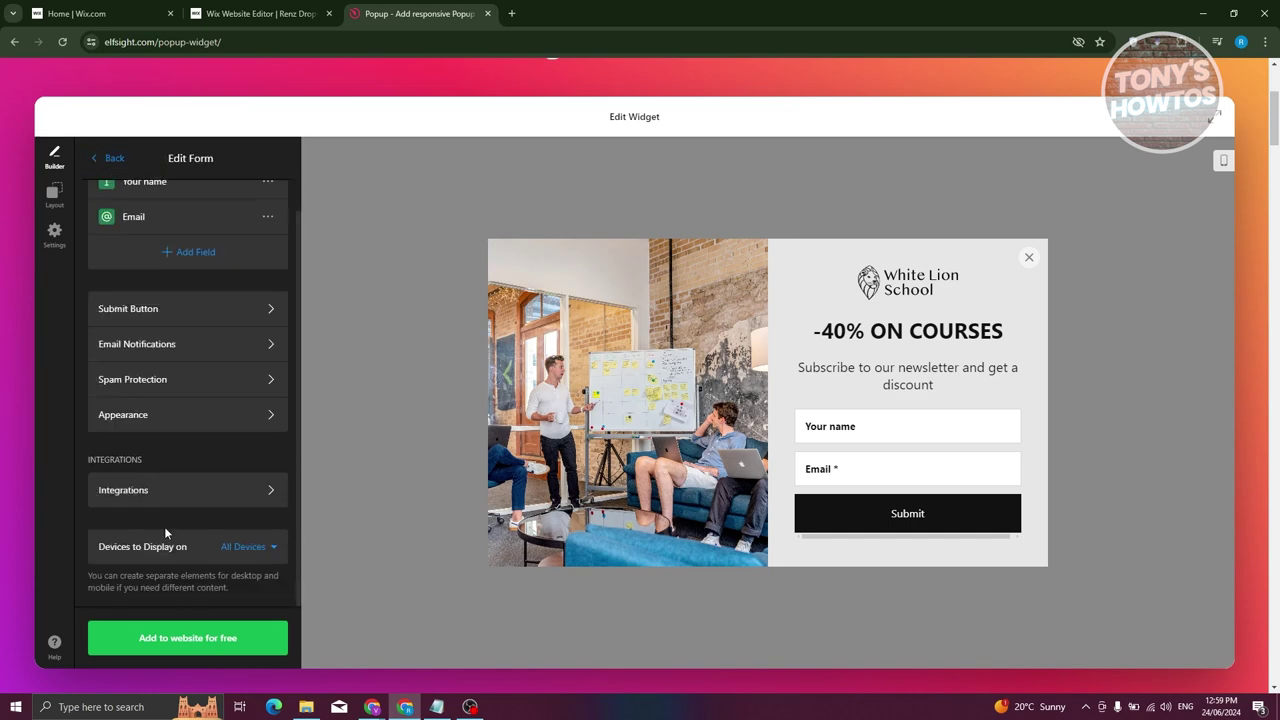
{"action": "scroll", "coordinate": [128, 377], "scroll_direction": "up", "scroll_amount": 1}
{"action": "left_click", "coordinate": [61, 197]}
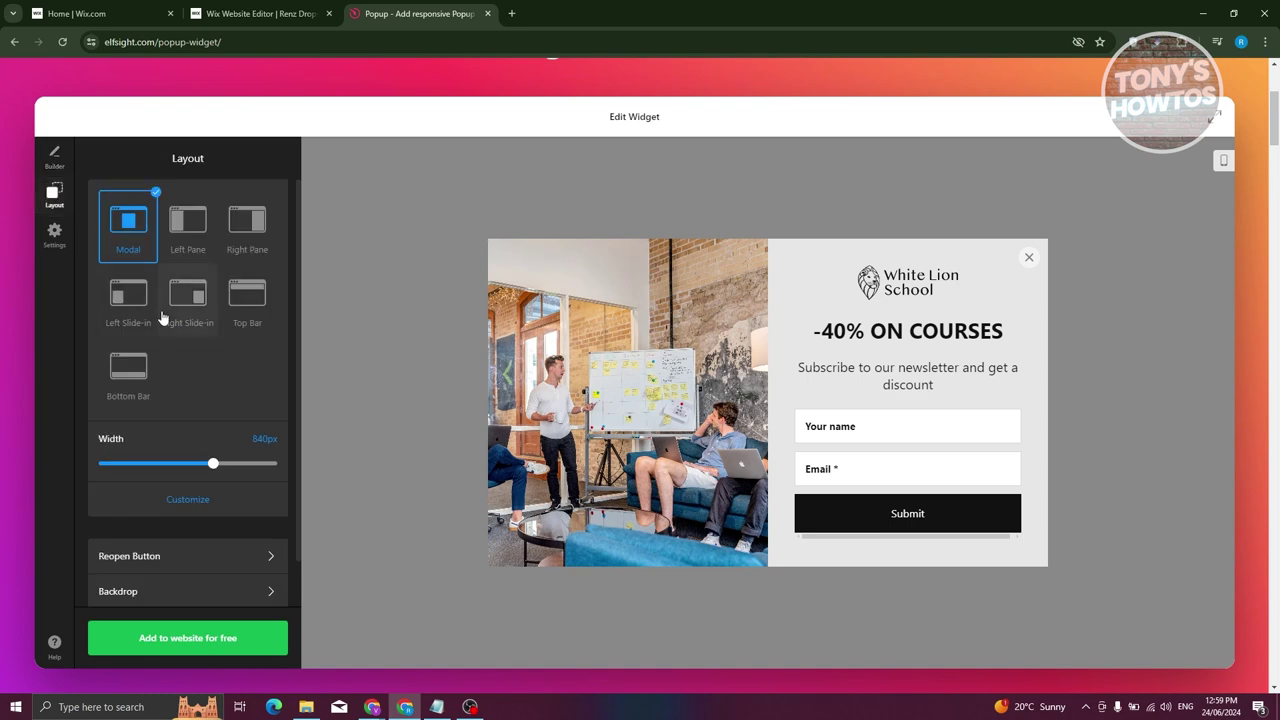
Publish the Offer Popup on the Free plan, copy its embed code and return to Wix
{"action": "left_click", "coordinate": [60, 247]}
{"action": "left_click", "coordinate": [55, 157]}
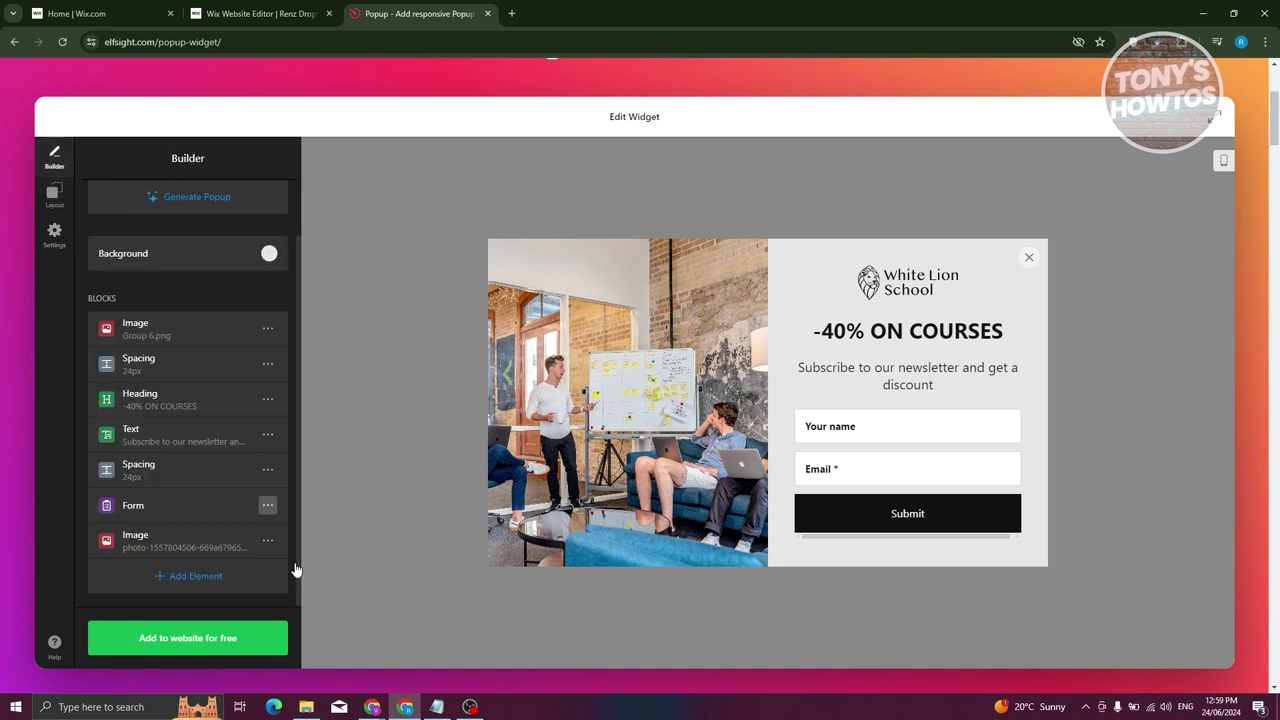
{"action": "left_click", "coordinate": [220, 645]}
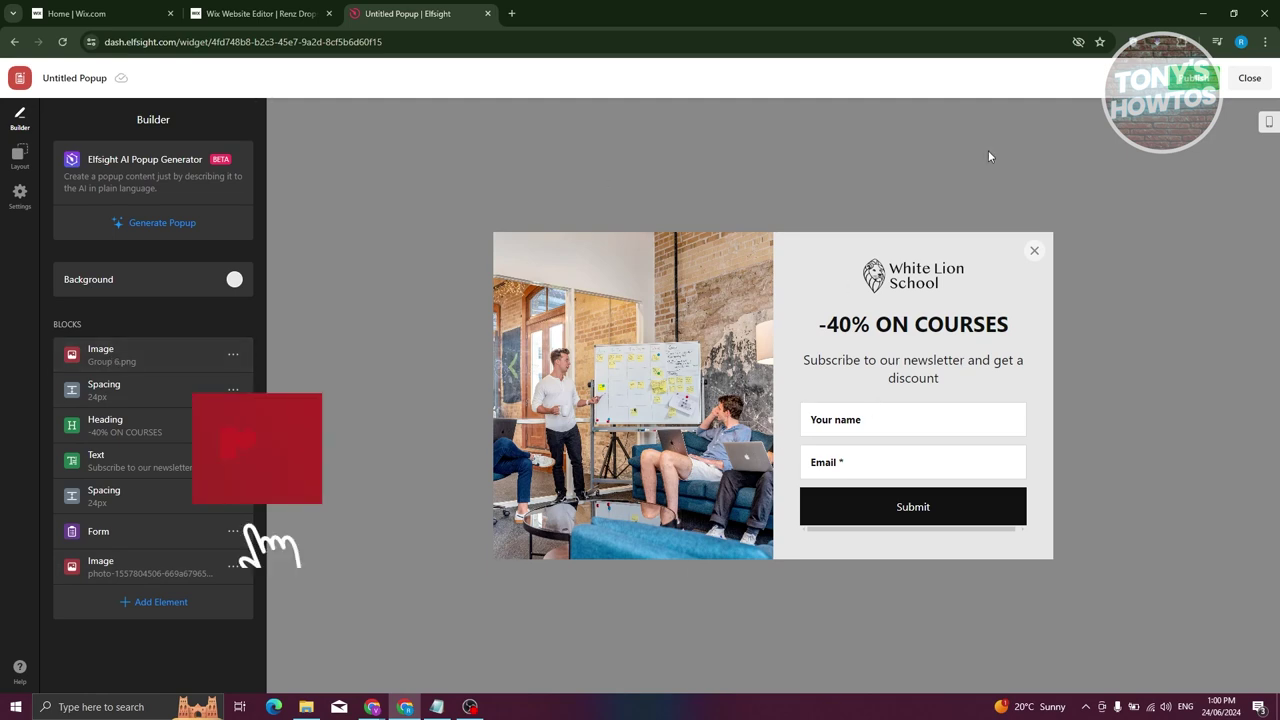
{"action": "left_click", "coordinate": [1190, 78]}
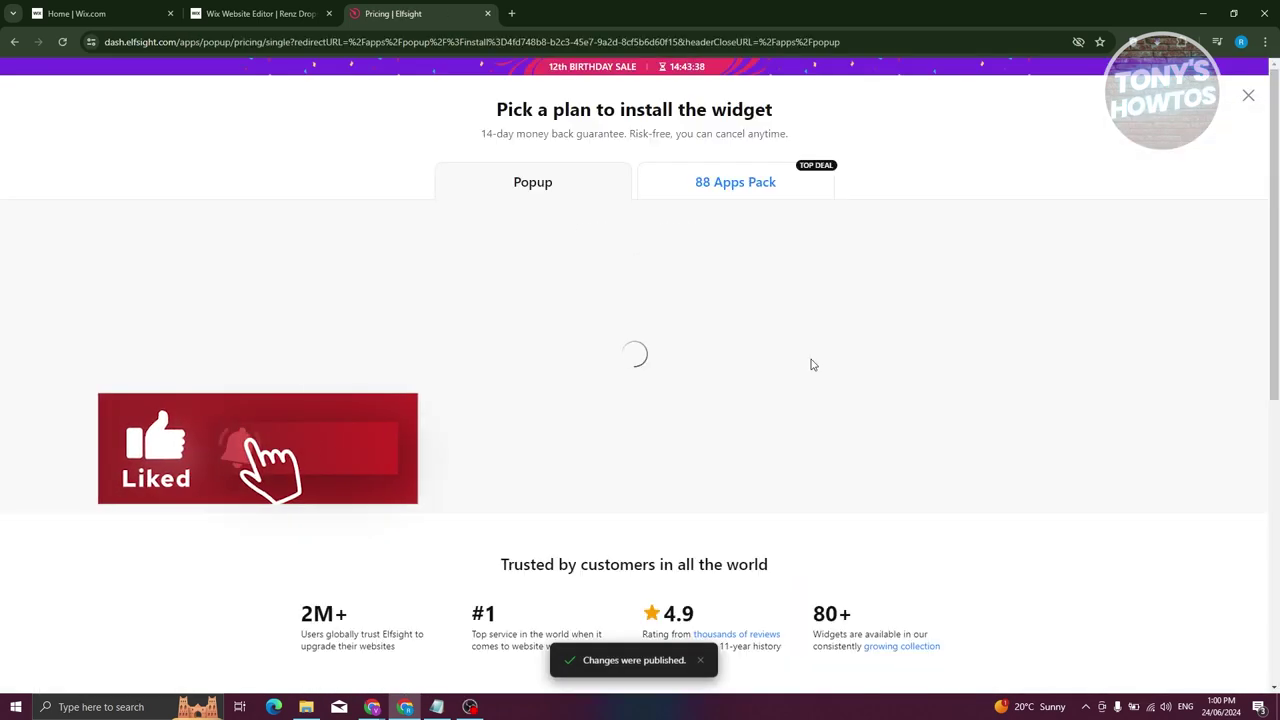
{"action": "left_click", "coordinate": [370, 403]}
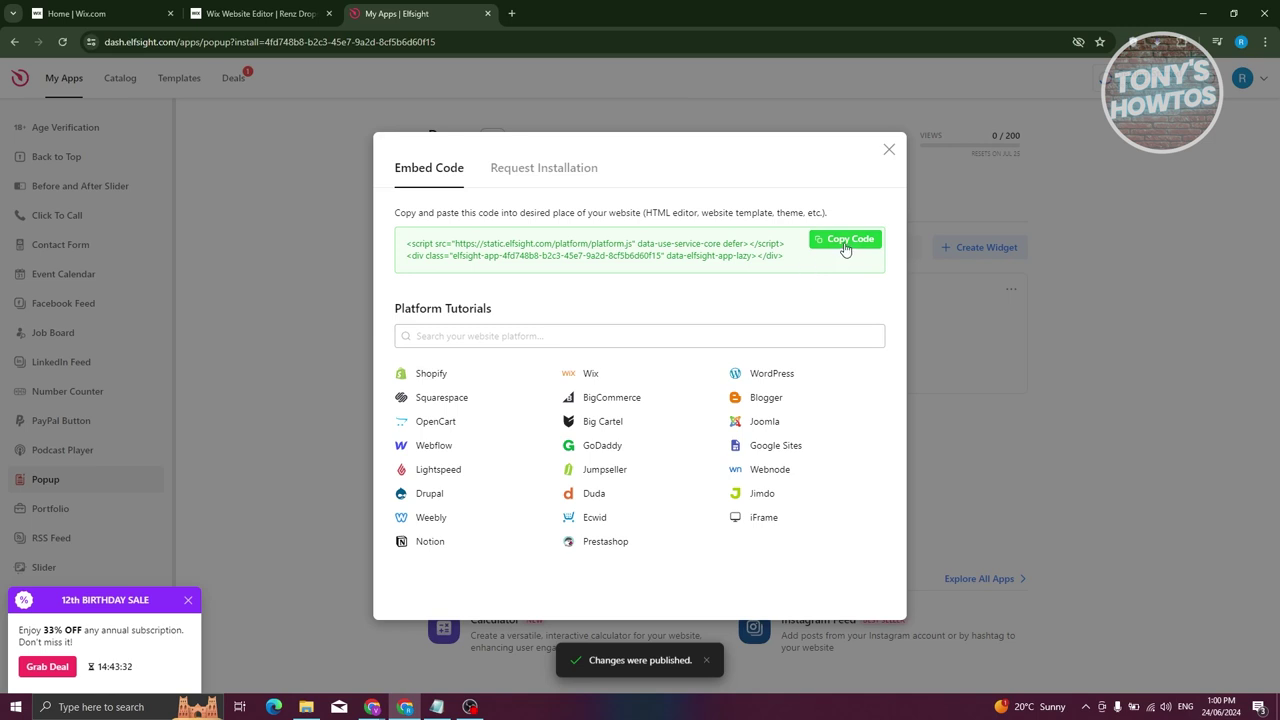
{"action": "left_click", "coordinate": [844, 241]}
{"action": "left_click", "coordinate": [248, 13]}
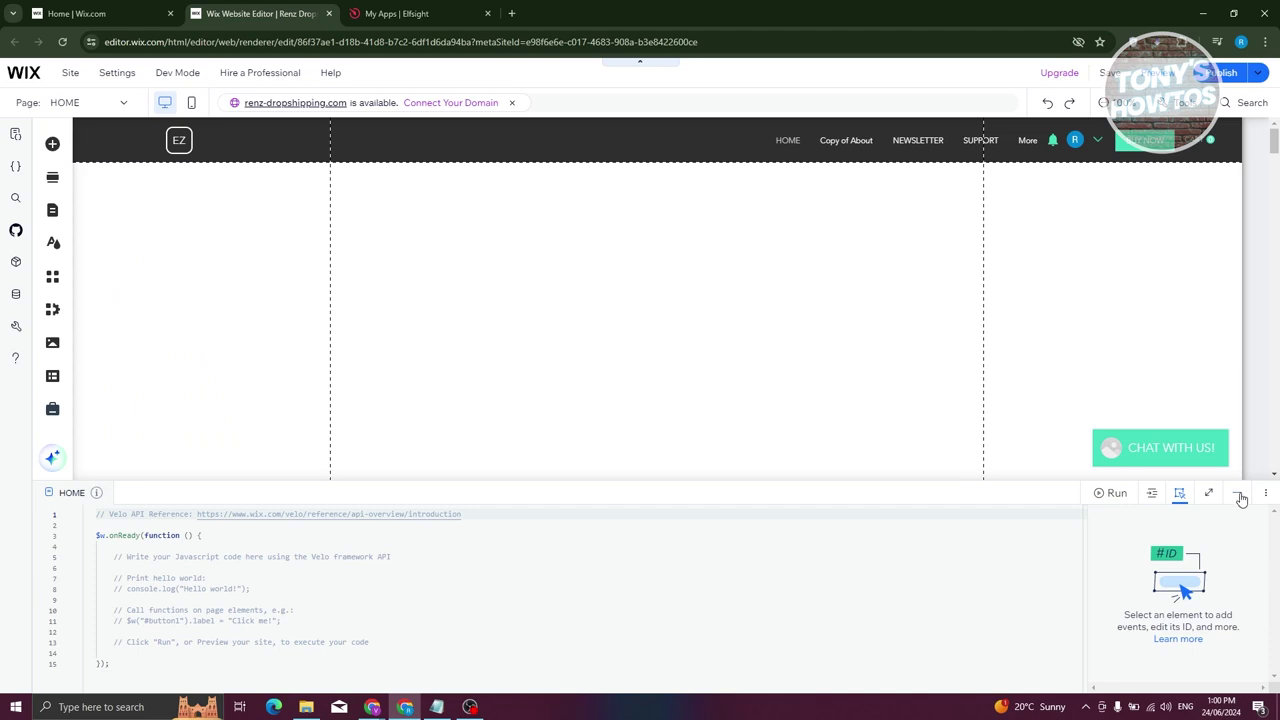
Delete the Virtual Consultation service list from the HOME page's top section
{"action": "left_click", "coordinate": [1239, 496]}
{"action": "scroll", "coordinate": [429, 265], "scroll_direction": "down", "scroll_amount": 10}
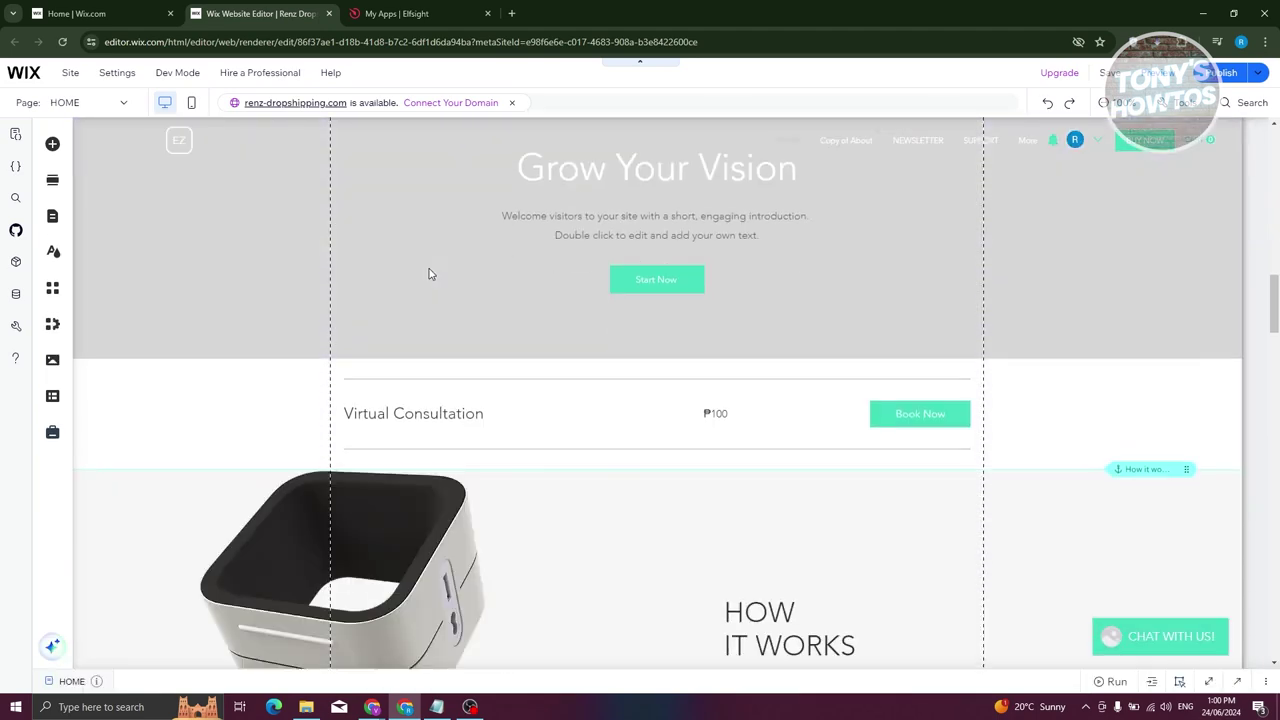
{"action": "scroll", "coordinate": [429, 272], "scroll_direction": "down", "scroll_amount": 8}
{"action": "scroll", "coordinate": [429, 272], "scroll_direction": "up", "scroll_amount": 6}
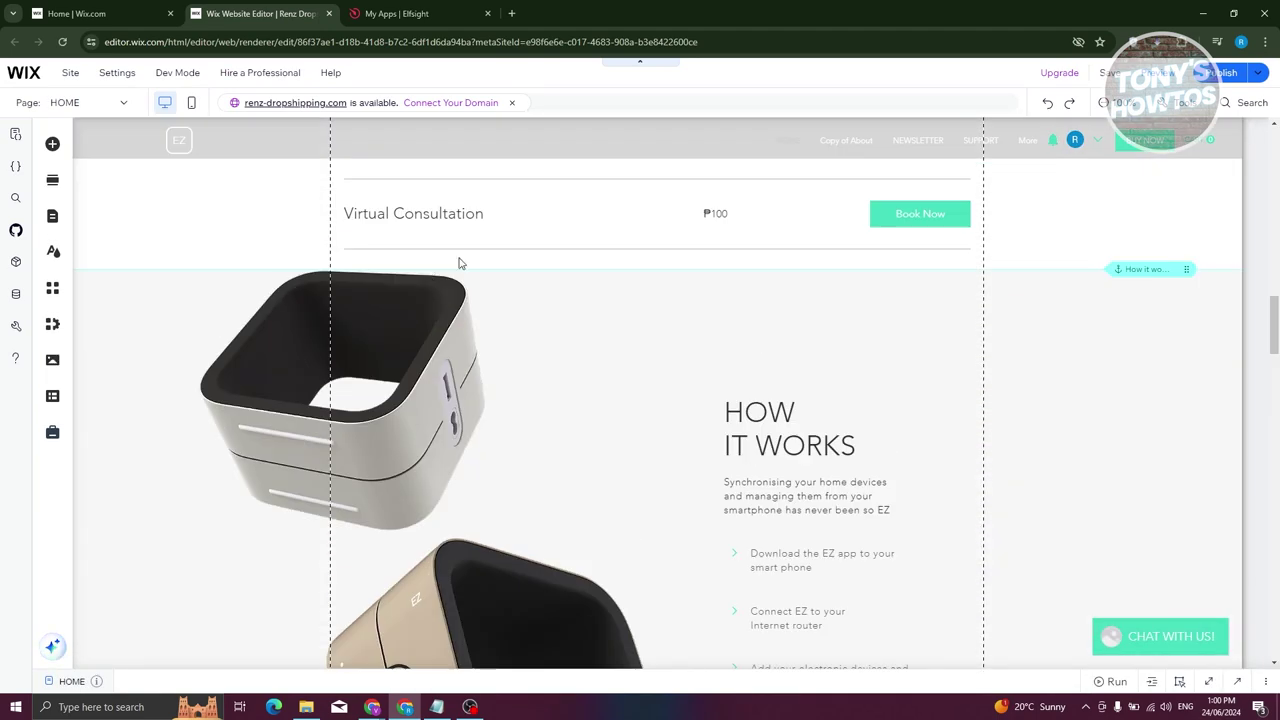
{"action": "left_click", "coordinate": [471, 211]}
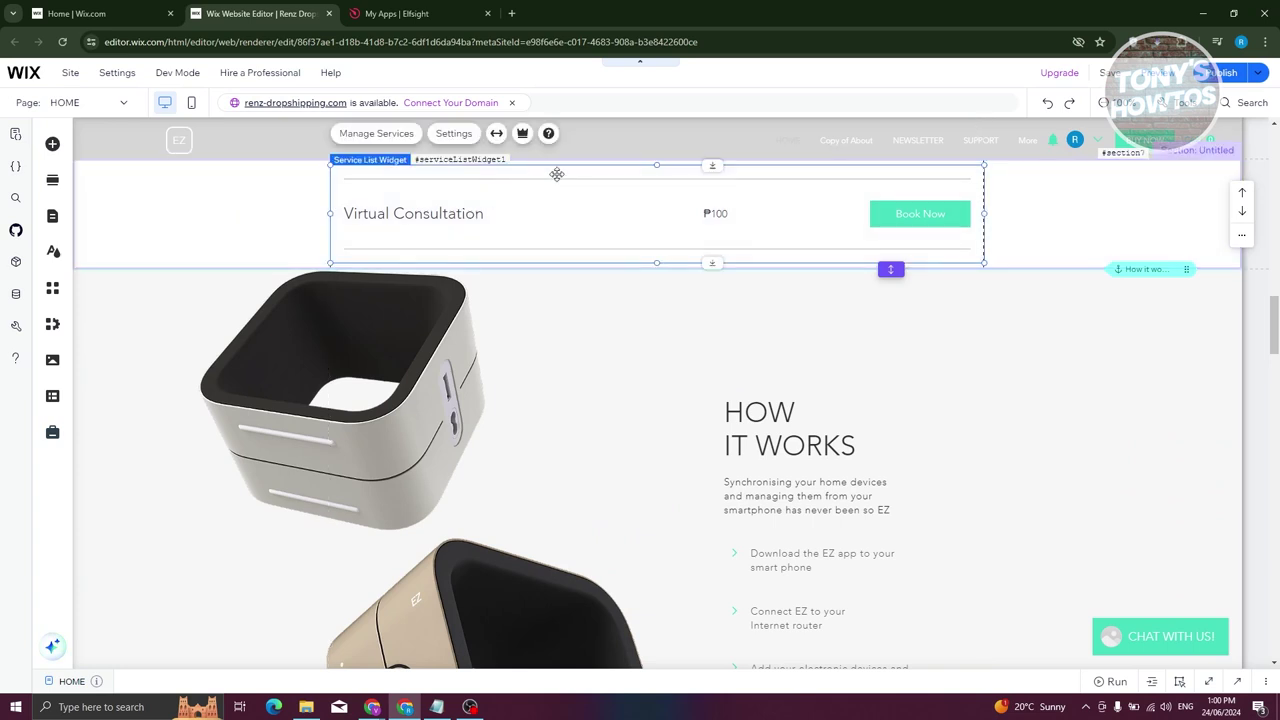
{"action": "key", "text": "Delete"}
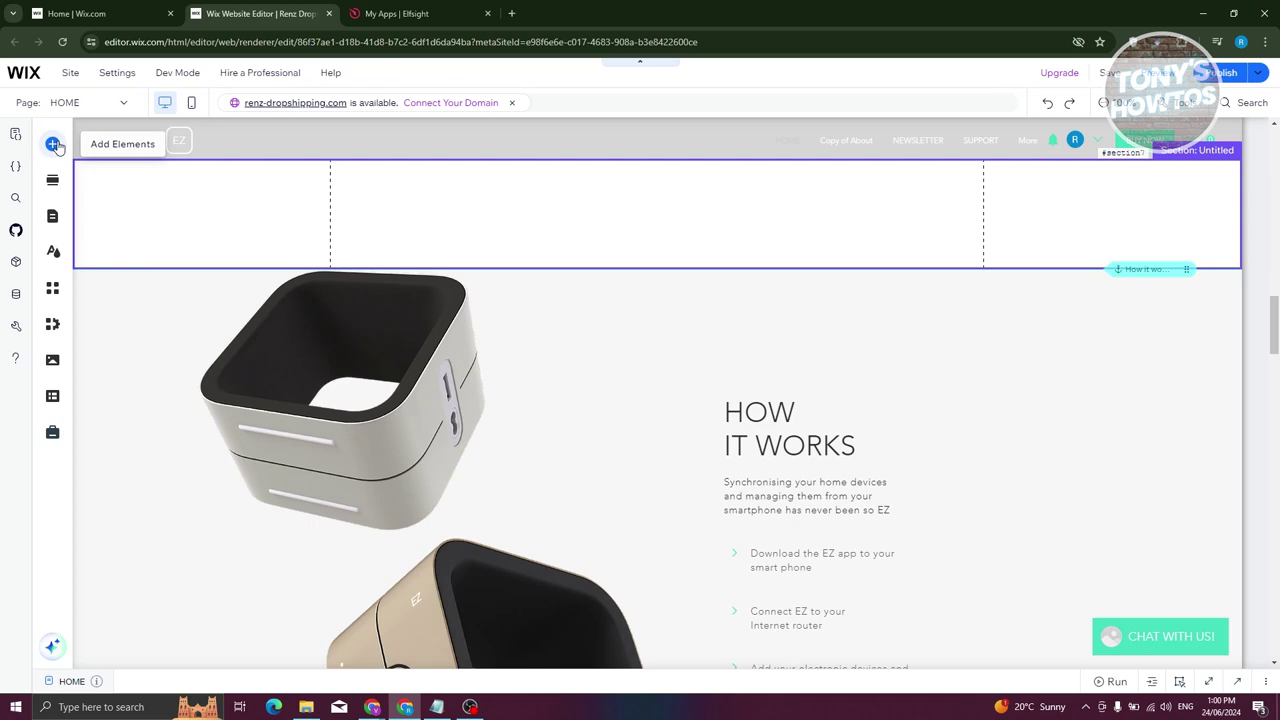
Add an Embed HTML element to the section holding the pasted Elfsight popup code
{"action": "left_click", "coordinate": [53, 144]}
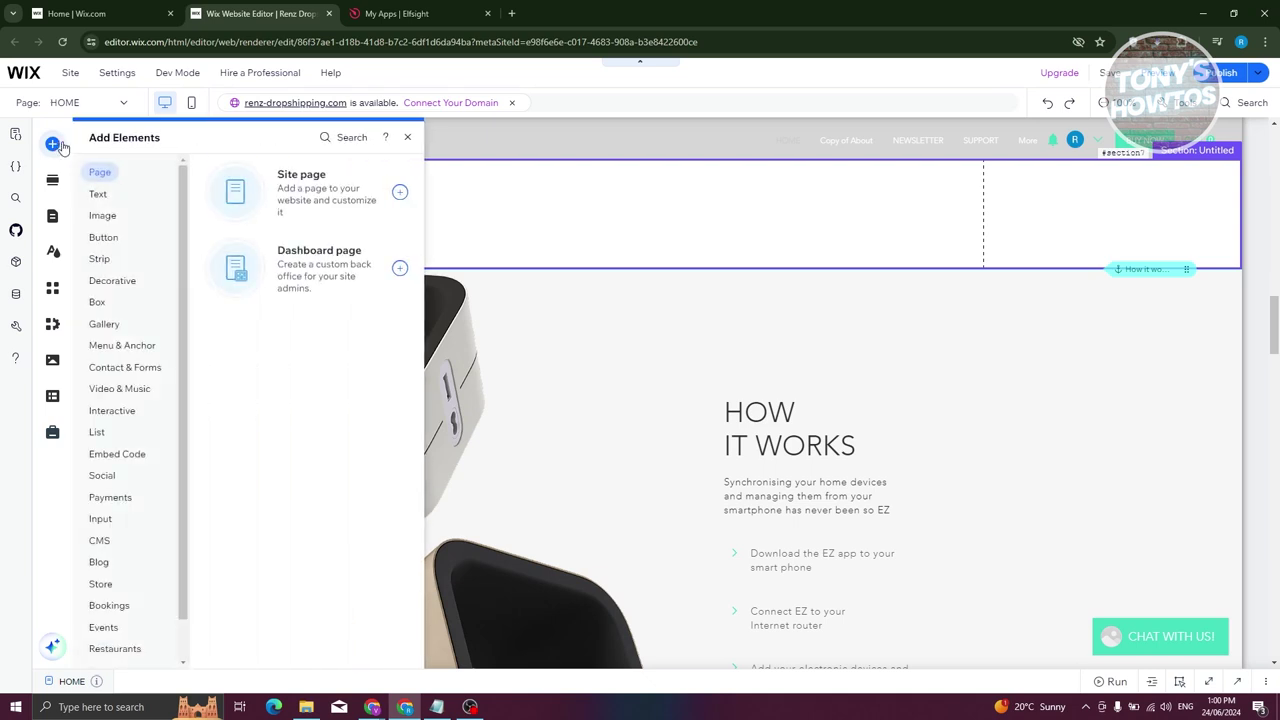
{"action": "left_click", "coordinate": [135, 453]}
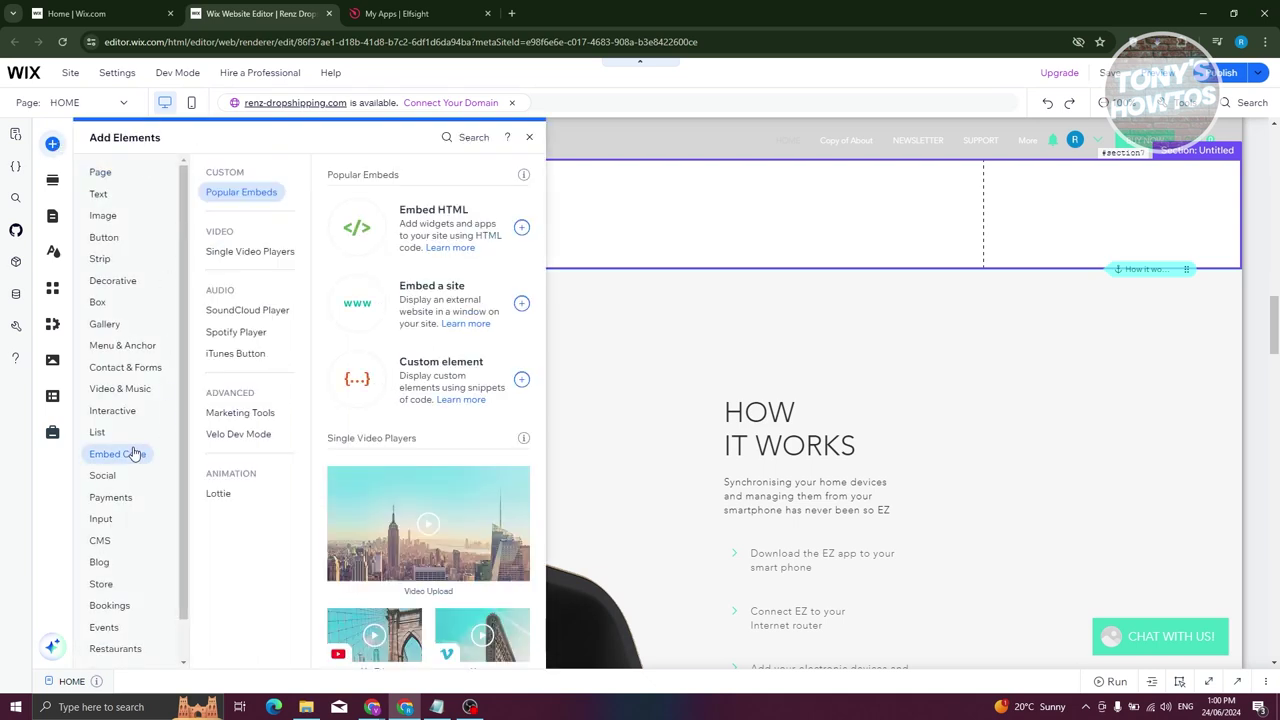
{"action": "left_click", "coordinate": [418, 226]}
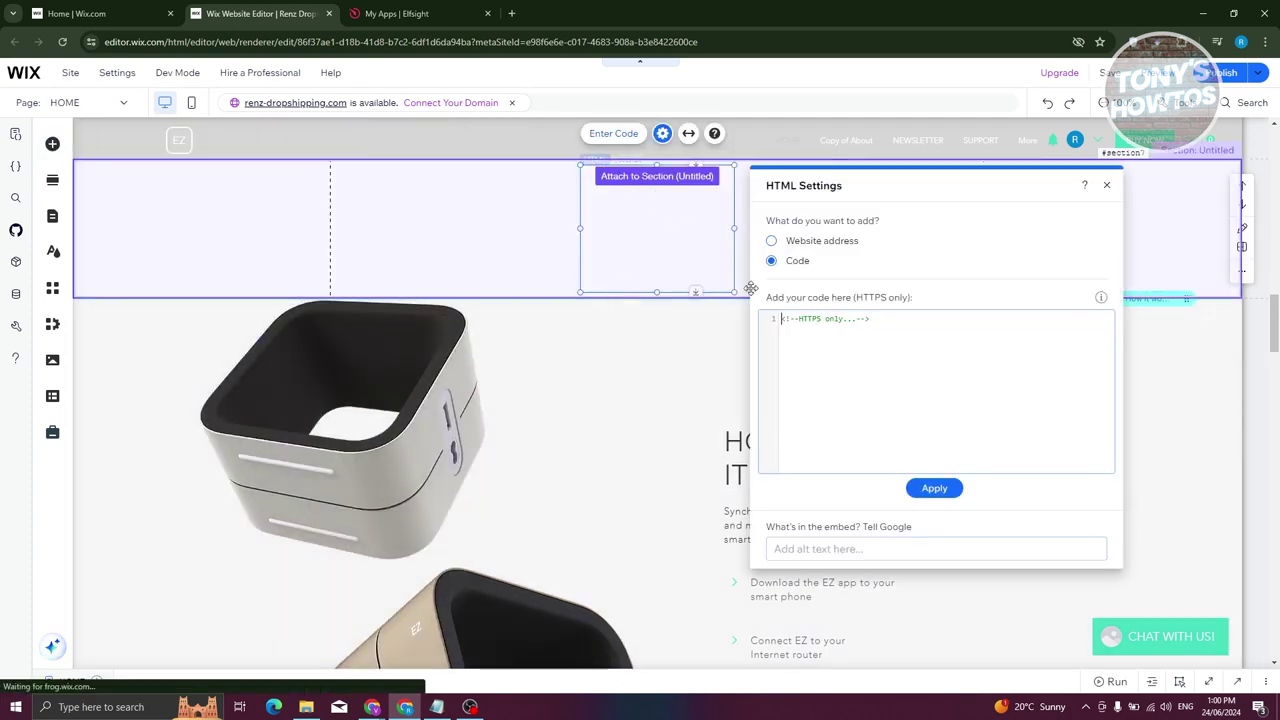
{"action": "left_click", "coordinate": [829, 346]}
{"action": "key", "text": "ctrl+v"}
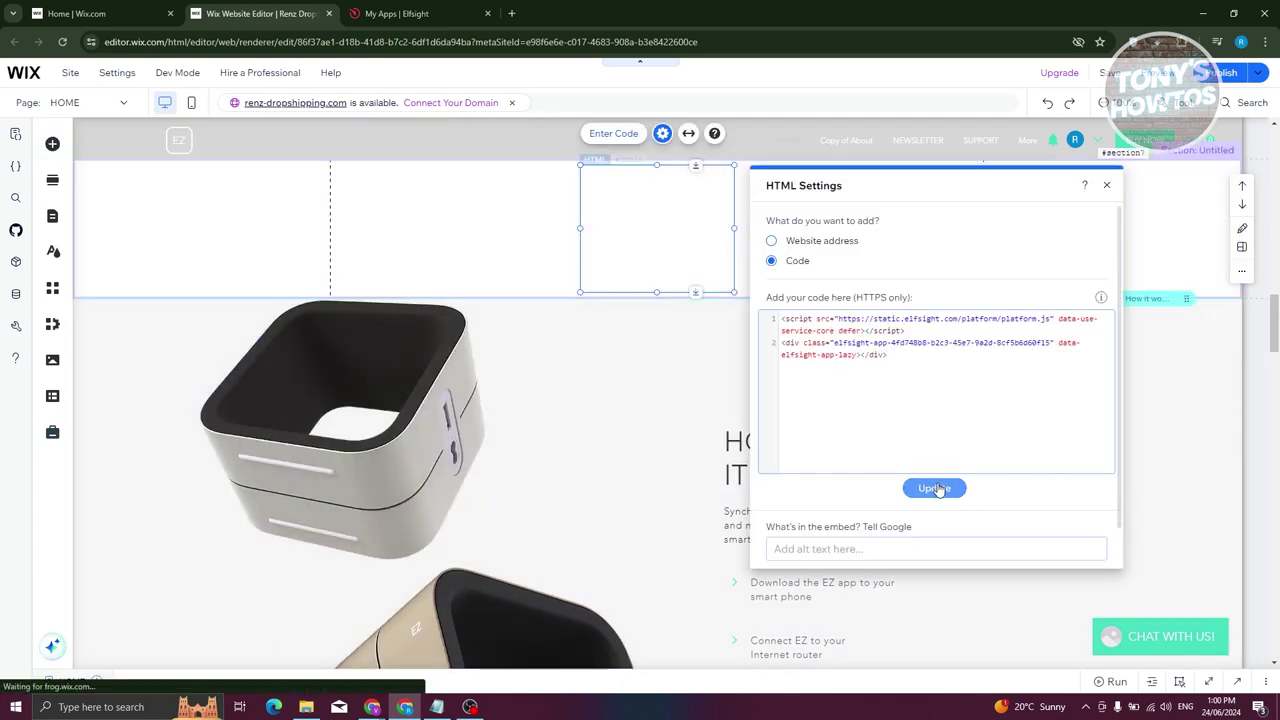
{"action": "left_click", "coordinate": [935, 488]}
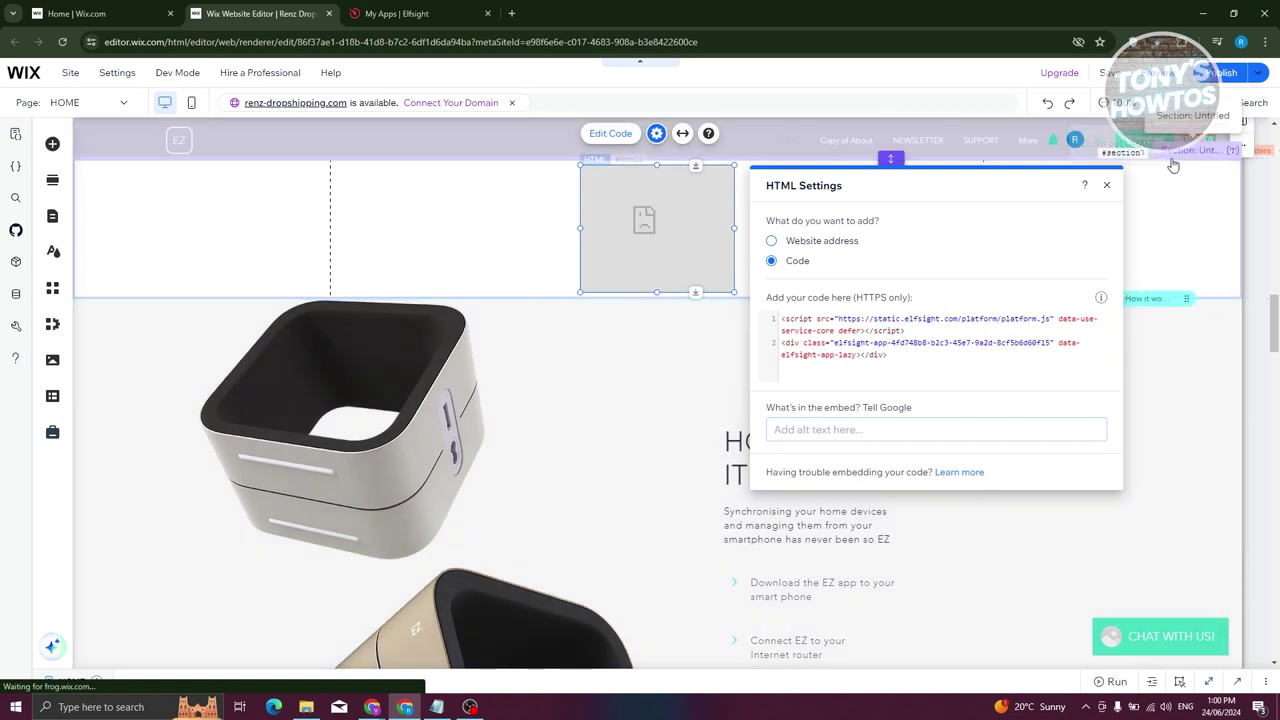
{"action": "left_click", "coordinate": [1108, 187]}
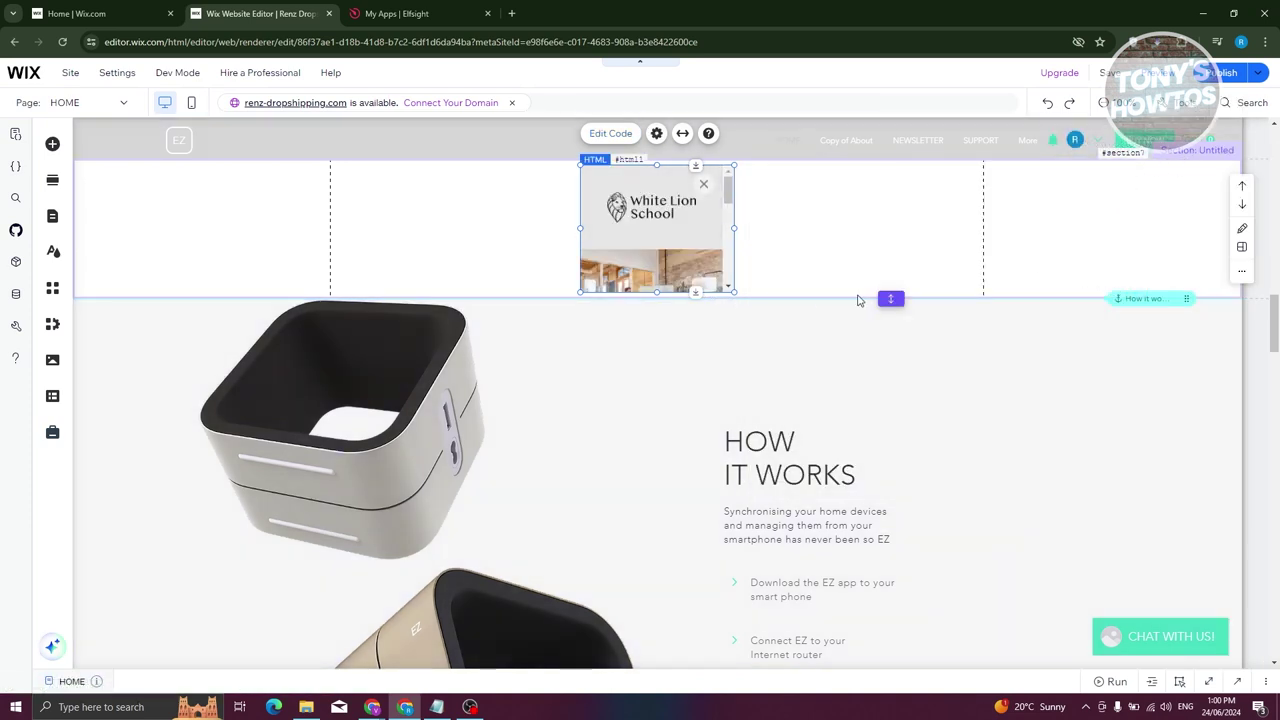
Make the top section taller and resize and position the HTML embed to 891 by 516
{"action": "left_click_drag", "start_coordinate": [890, 299], "coordinate": [926, 664]}
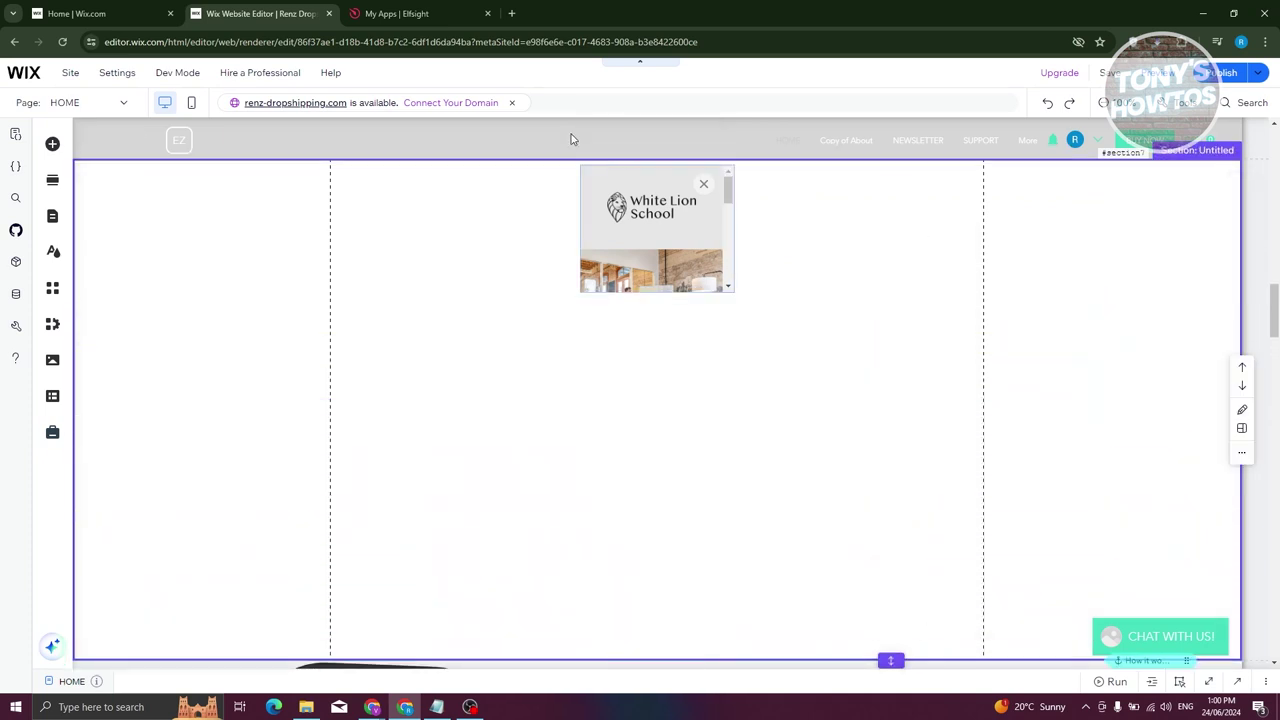
{"action": "left_click_drag", "start_coordinate": [613, 243], "coordinate": [390, 254]}
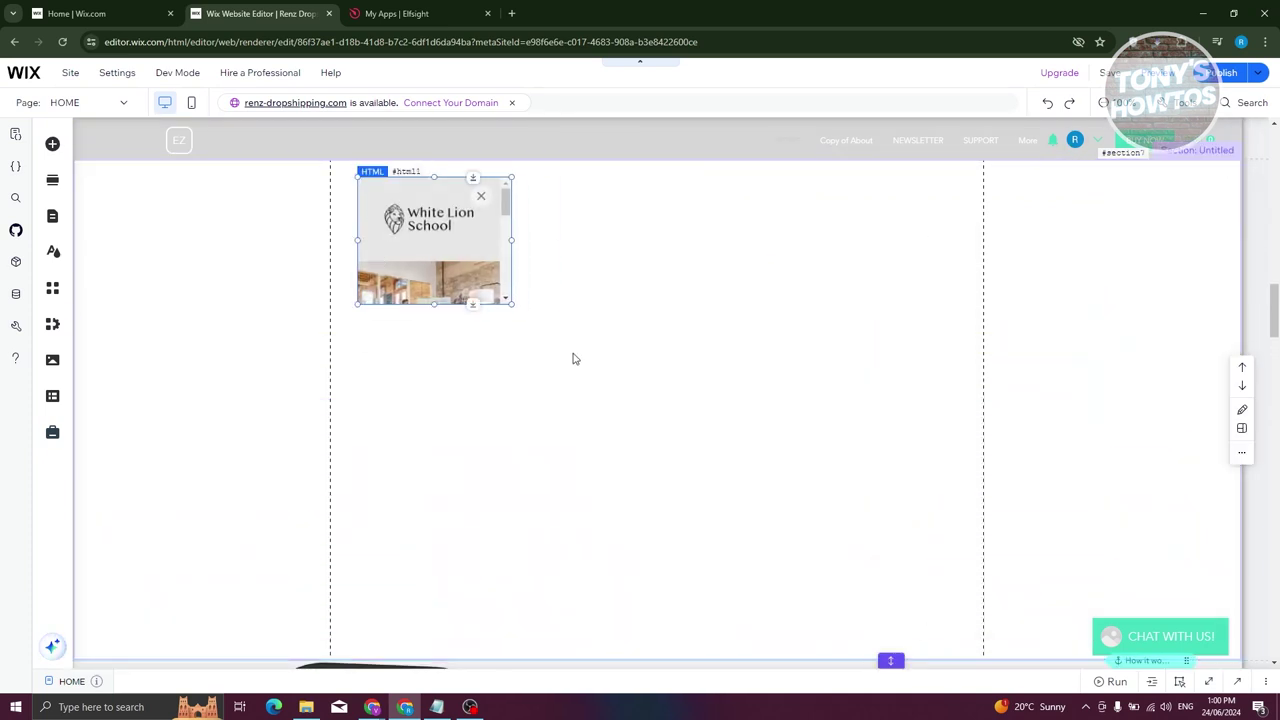
{"action": "left_click_drag", "start_coordinate": [512, 308], "coordinate": [947, 513]}
{"action": "left_click_drag", "start_coordinate": [806, 311], "coordinate": [814, 366]}
{"action": "left_click_drag", "start_coordinate": [723, 341], "coordinate": [719, 359]}
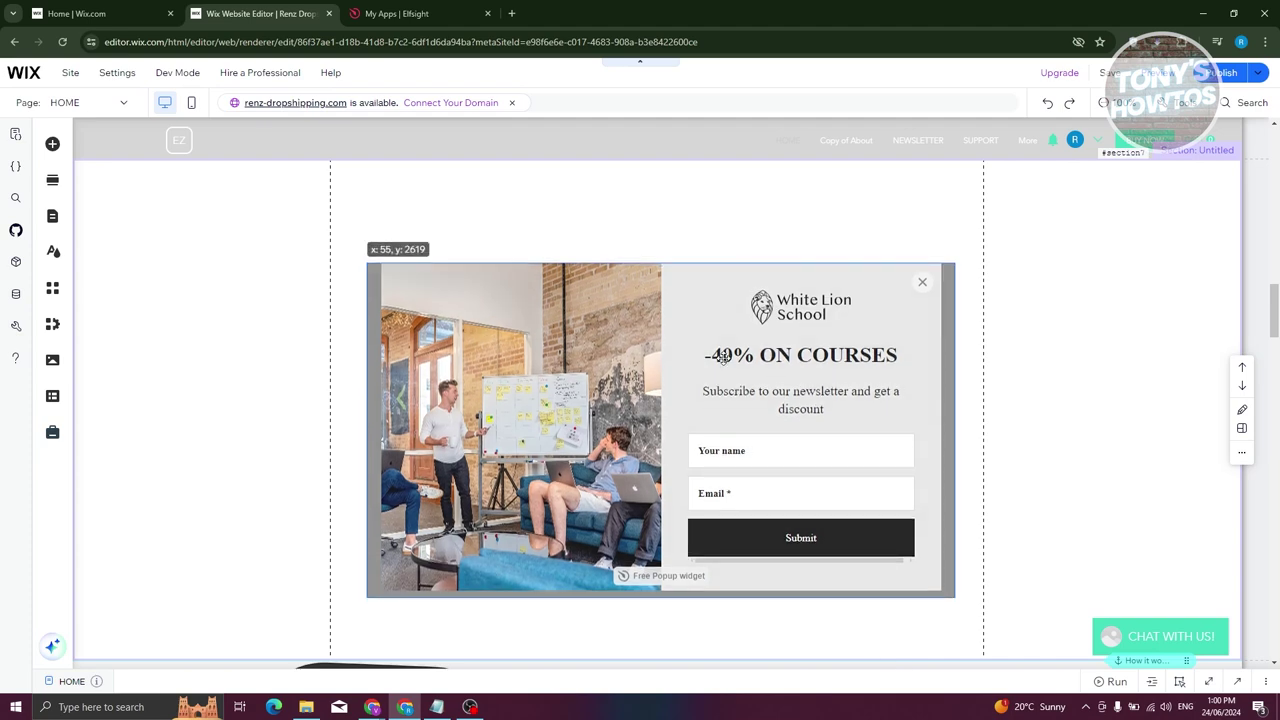
{"action": "left_click", "coordinate": [719, 359]}
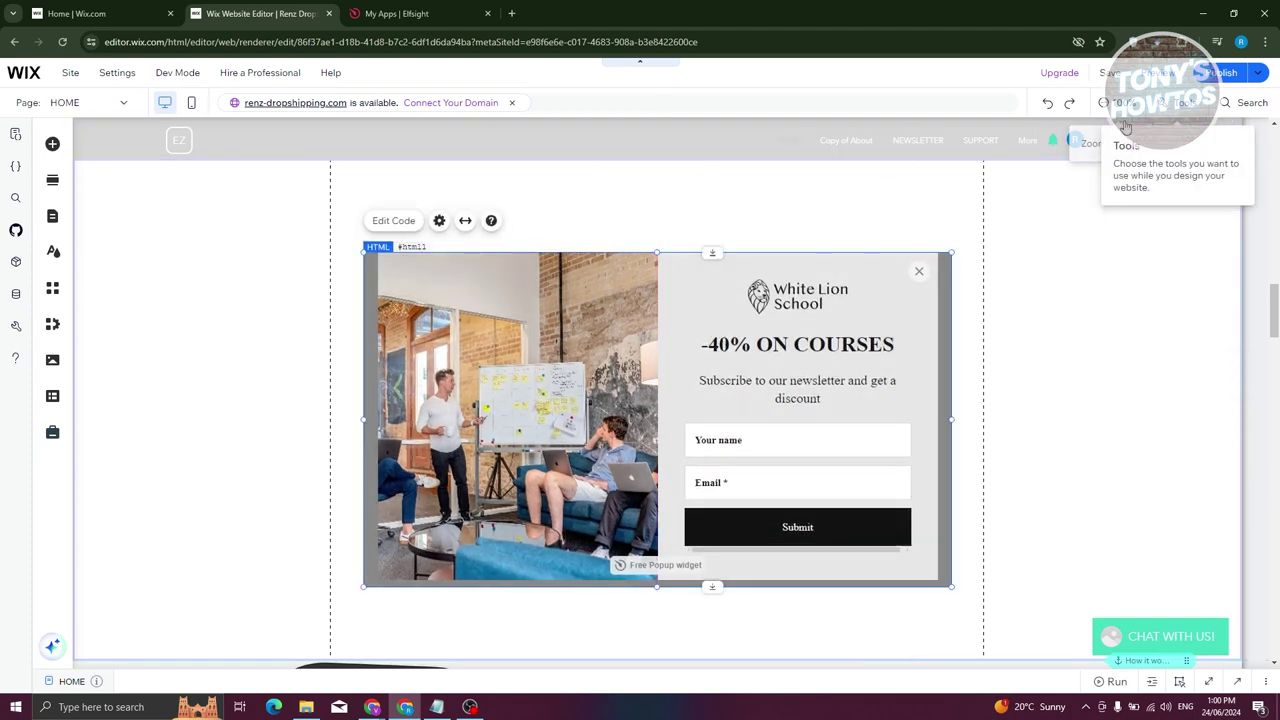
Save the site with Ctrl+S and dismiss the saved-changes confirmation
{"action": "scroll", "coordinate": [1131, 271], "scroll_direction": "down", "scroll_amount": 1}
{"action": "mouse_move", "coordinate": [1230, 74]}
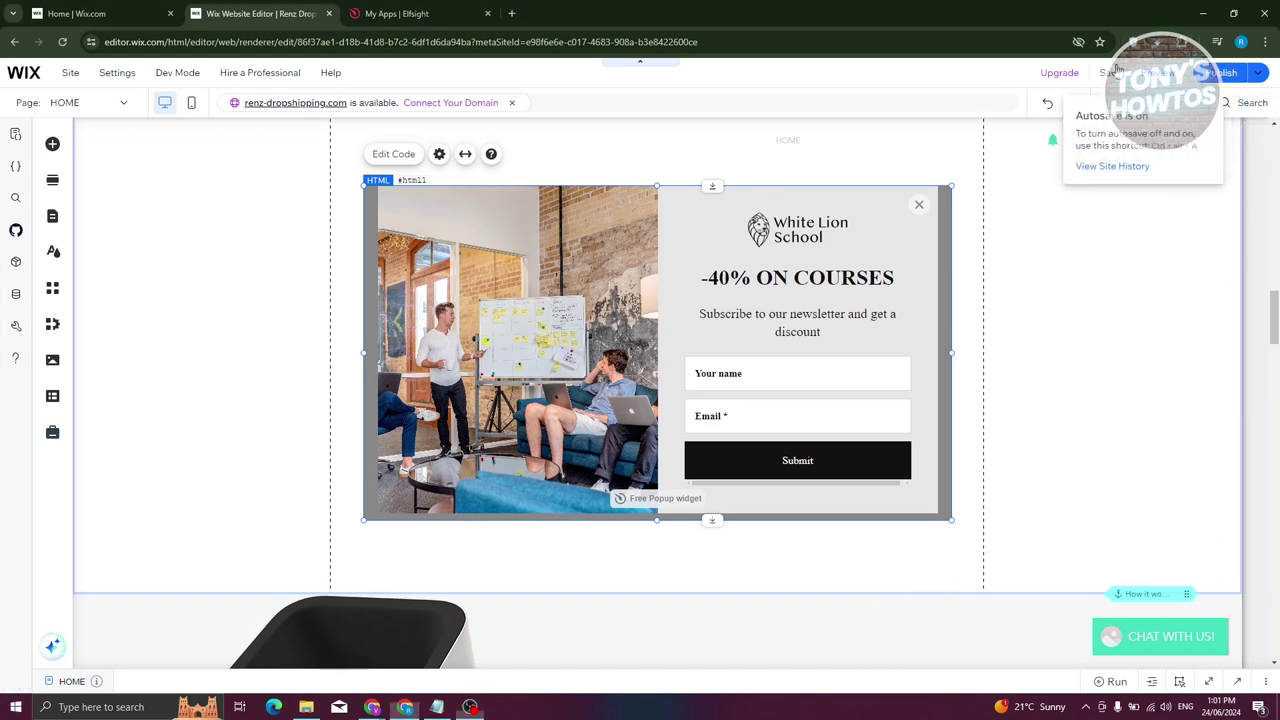
{"action": "key", "text": "ctrl+s"}
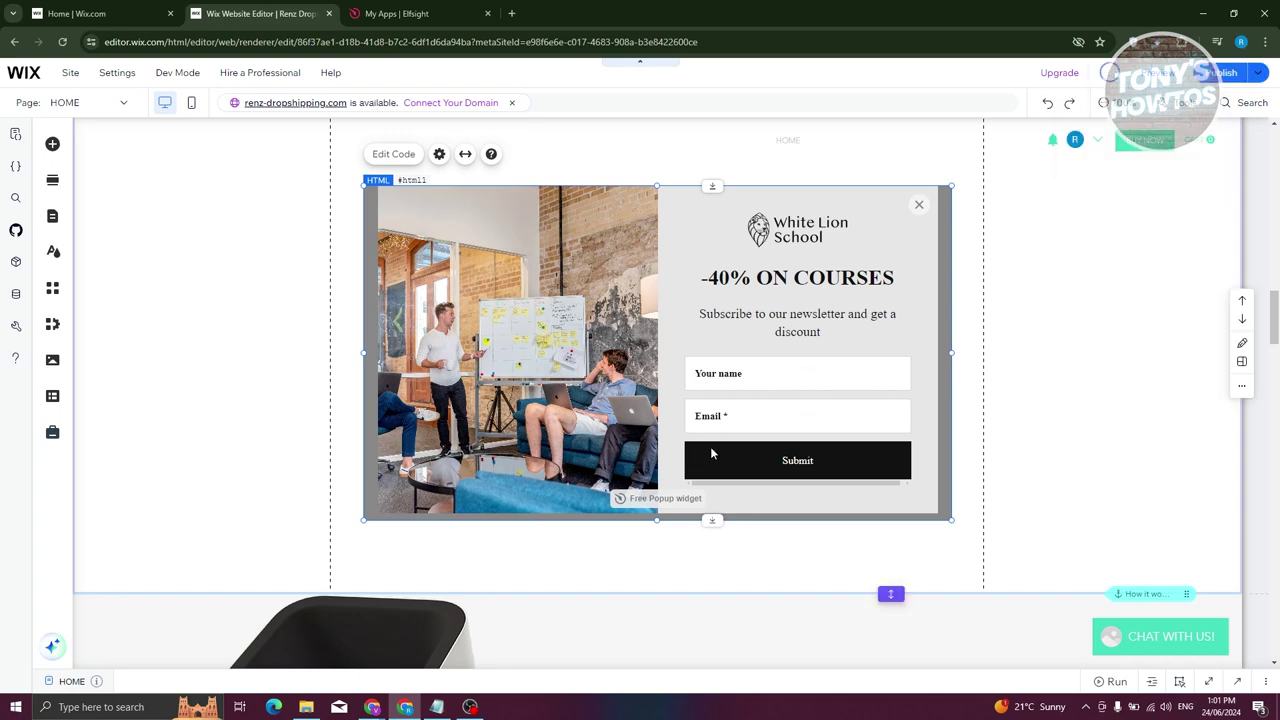
{"action": "left_click", "coordinate": [845, 241]}
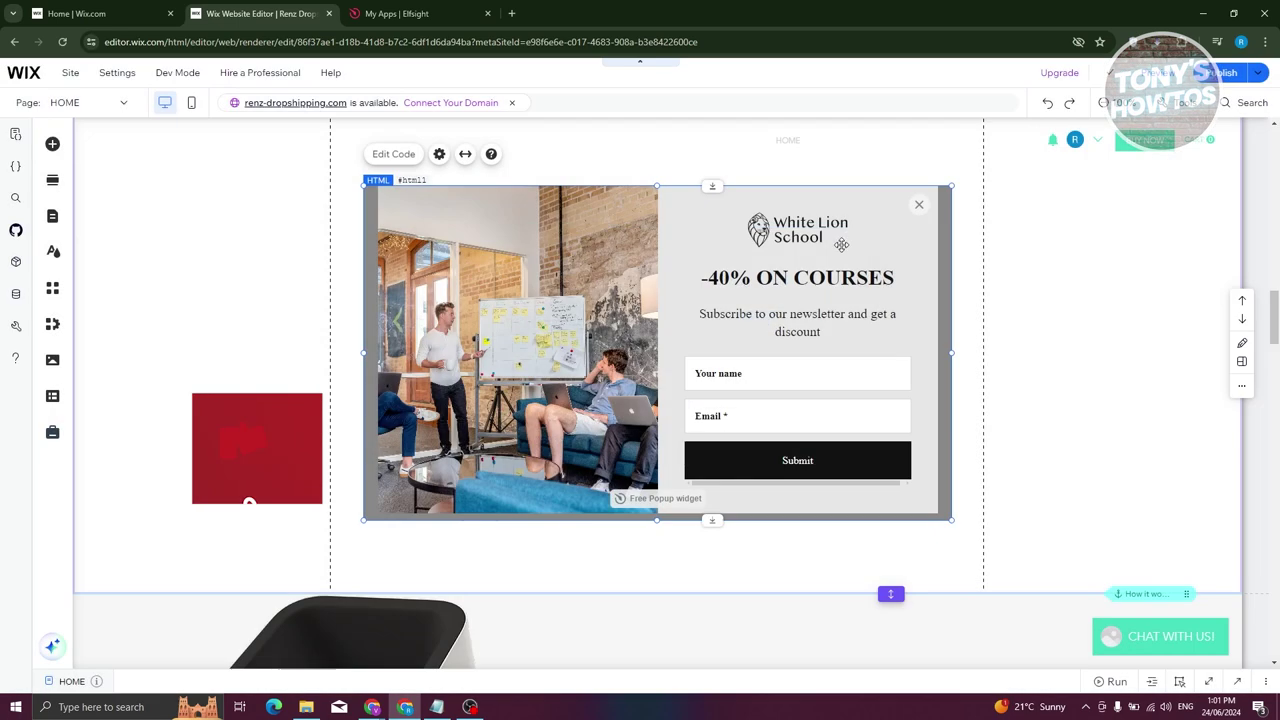